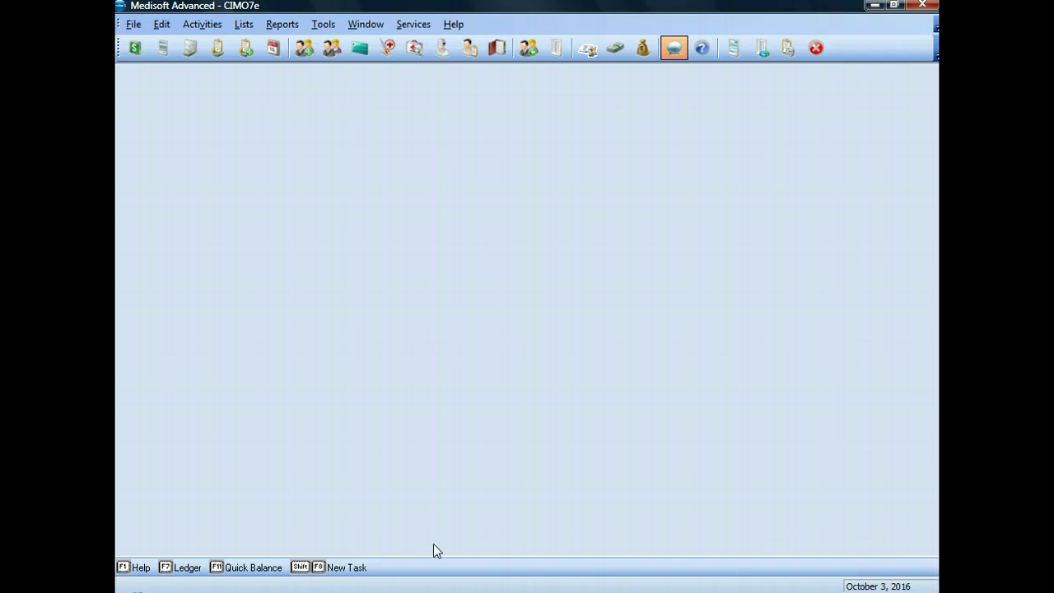
Open the Lists menu to reach the practice's patient and case records
left_click(244, 24)
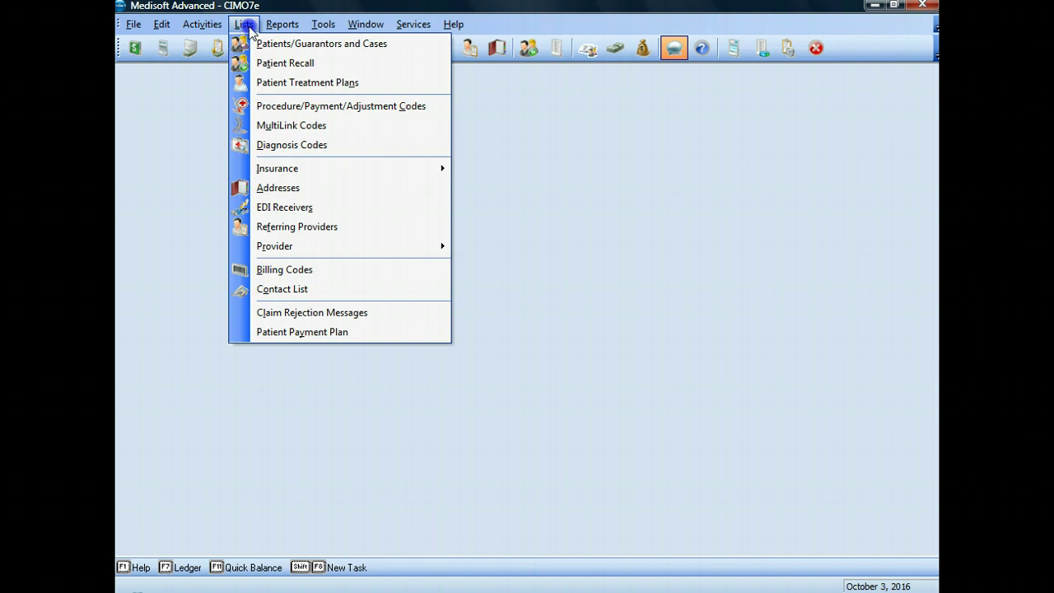
Open Patients/Guarantors and Cases, search chart 't', select the patient and switch to Case mode
left_click(262, 45)
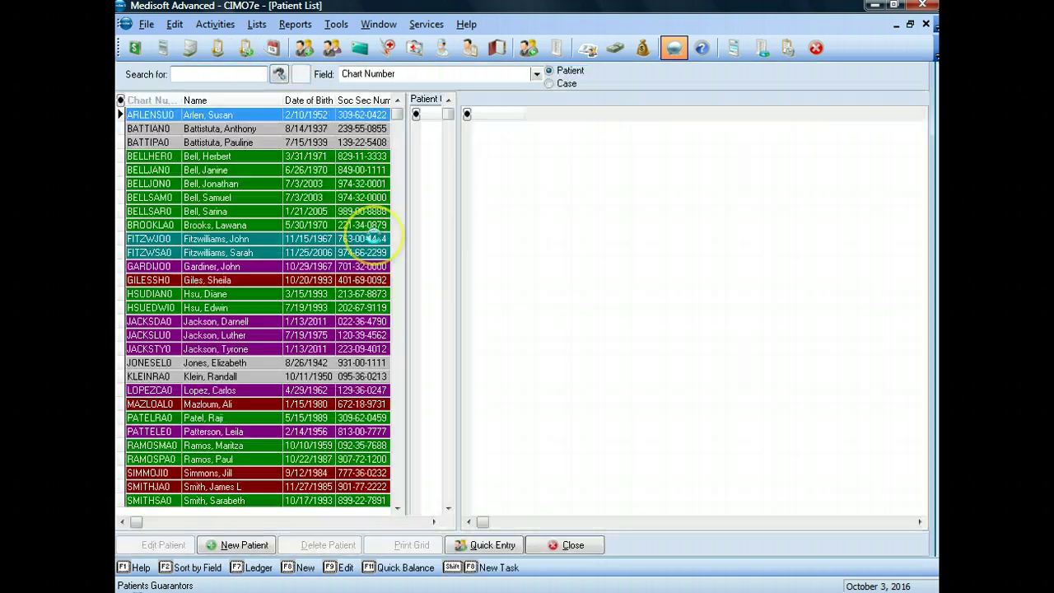
left_click(189, 74)
type("t")
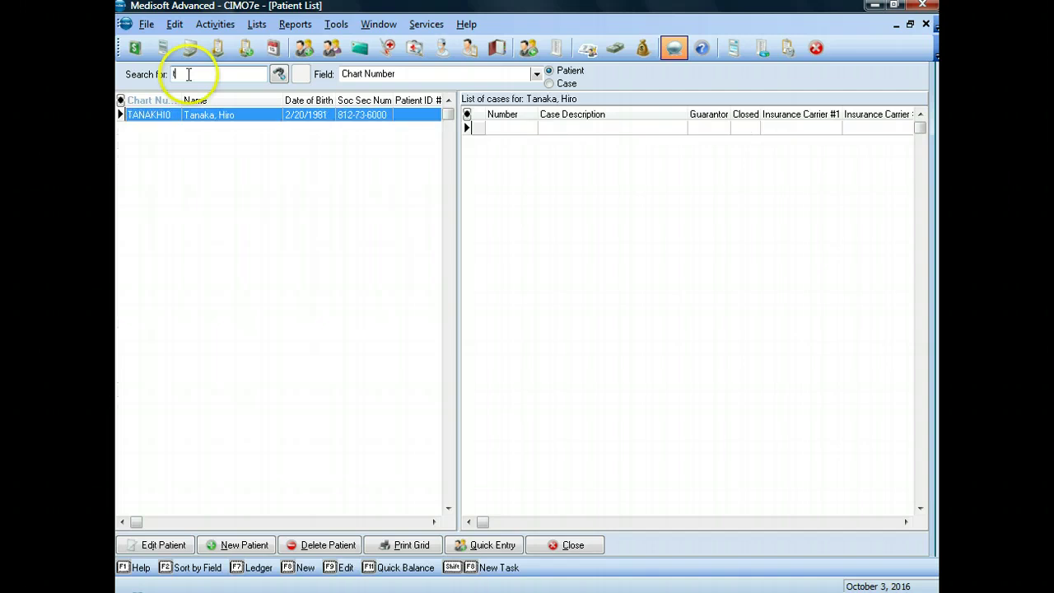
left_click(192, 118)
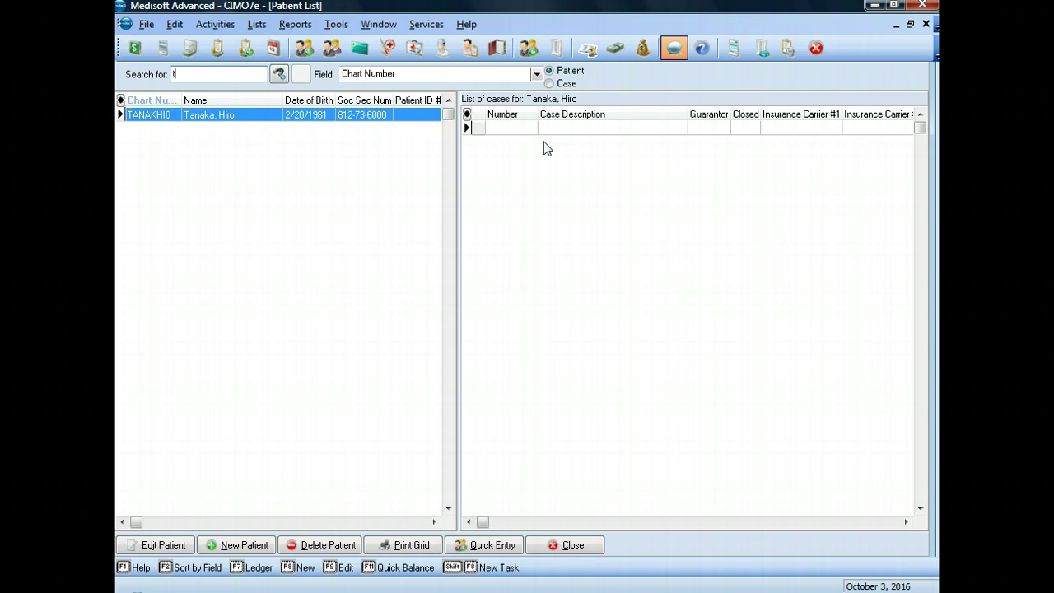
left_click(549, 84)
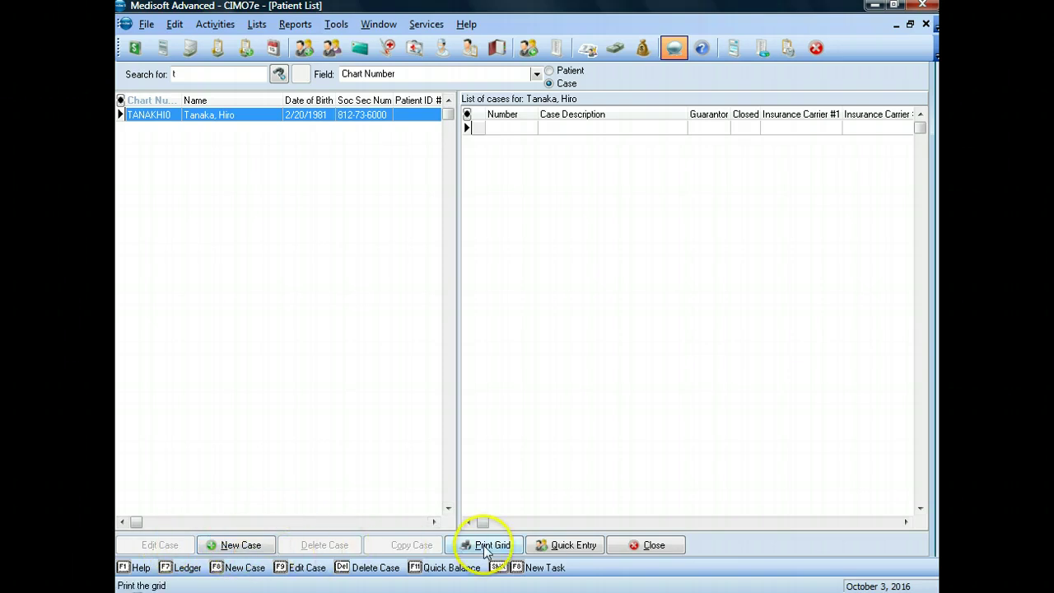
Create a new case for the selected patient and place the cursor in Description
left_click(256, 545)
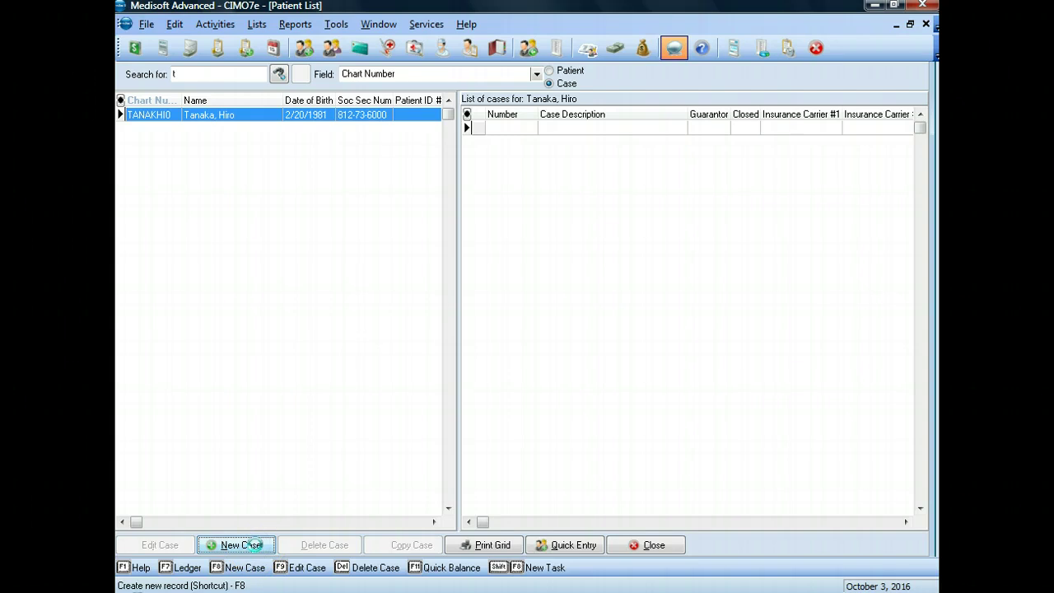
left_click(260, 454)
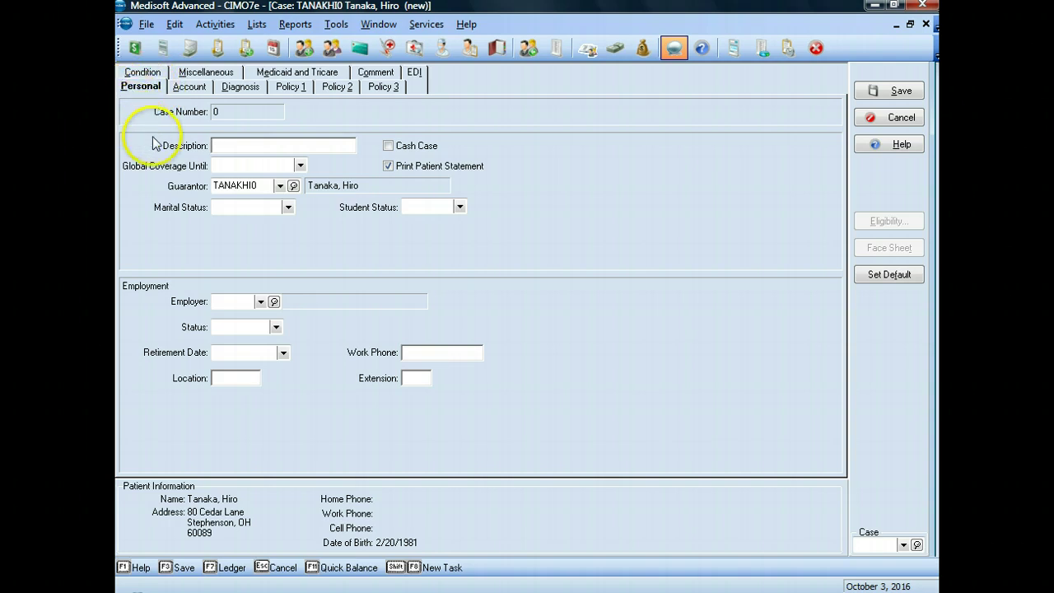
left_click(216, 145)
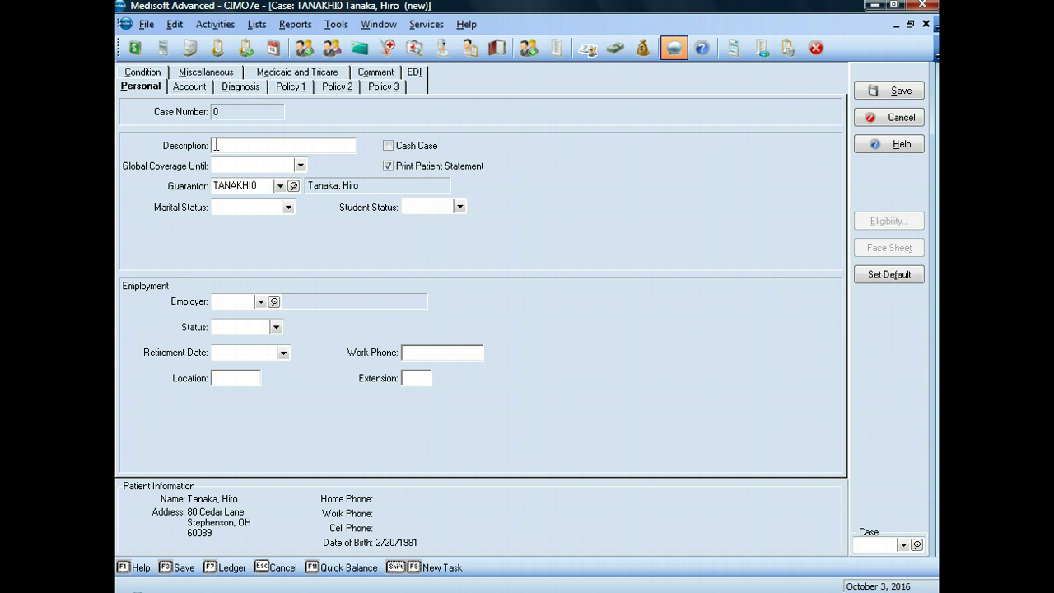
Enter the case description 'Accident-Back Pain', correcting the typos
type("accident-back pair")
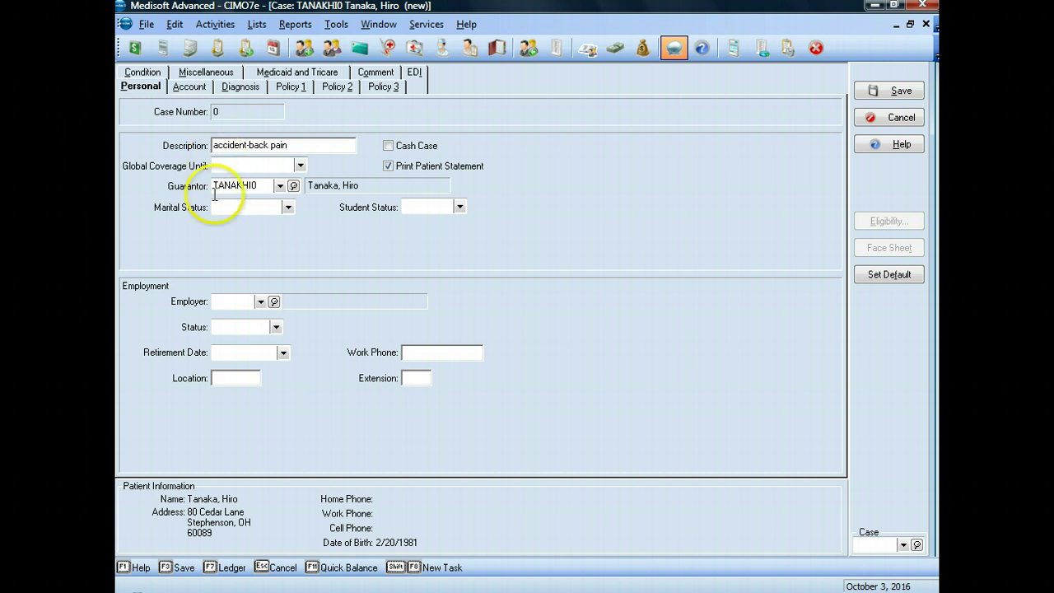
key("BackSpace")
type("n")
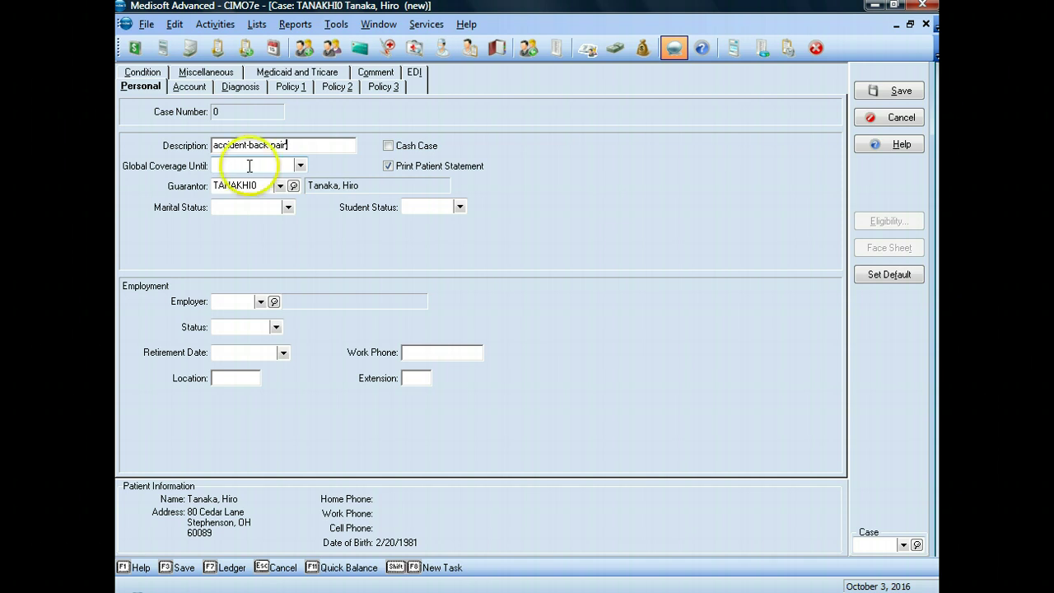
Clear the Global Coverage Until date so it stays blank
left_click(300, 167)
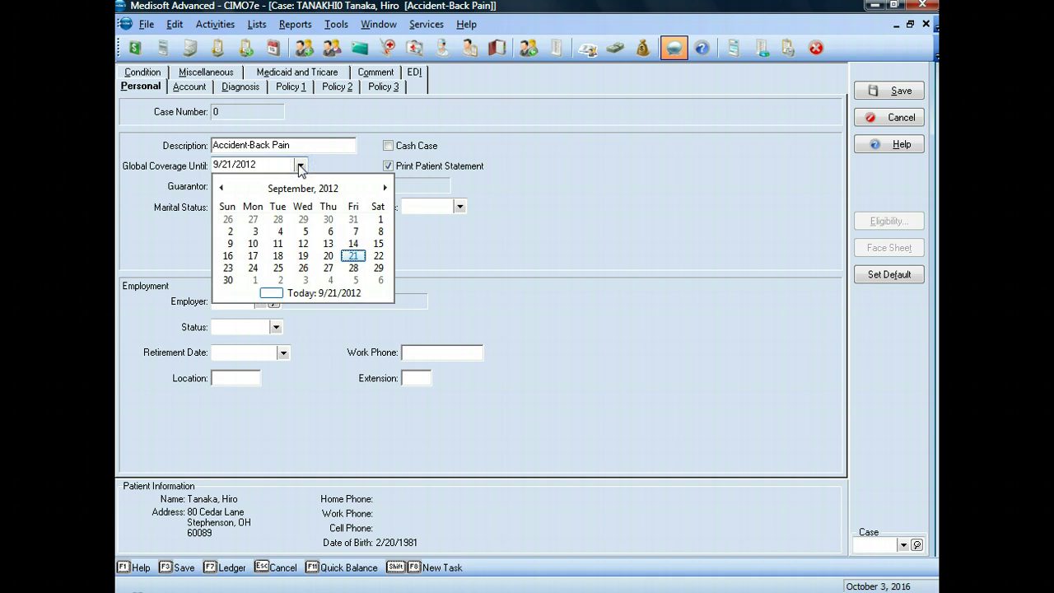
left_click(271, 164)
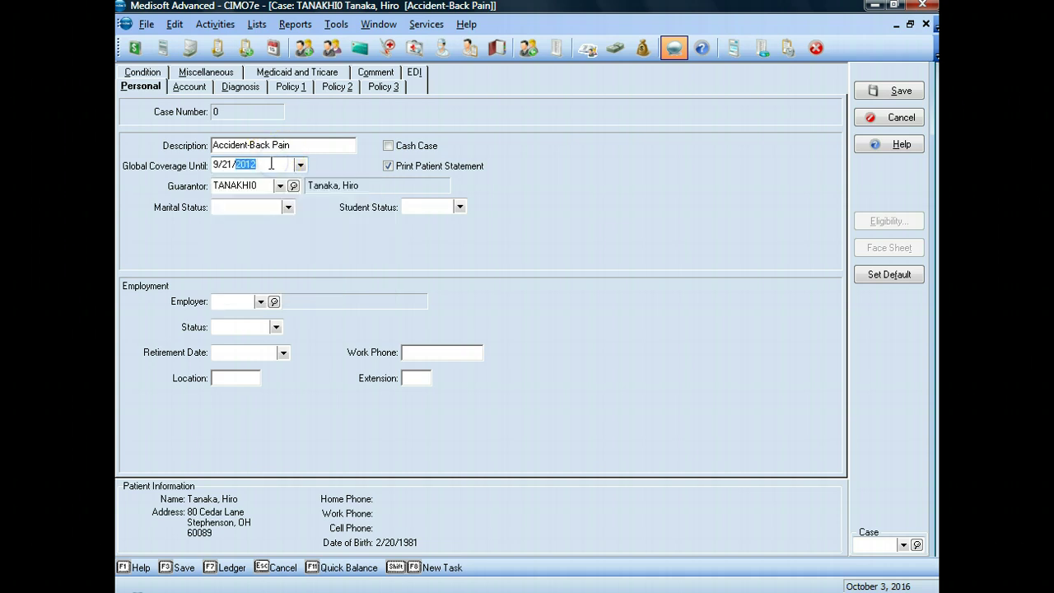
key("BackSpace")
key("BackSpace")
key("BackSpace")
key("BackSpace")
key("BackSpace")
key("BackSpace")
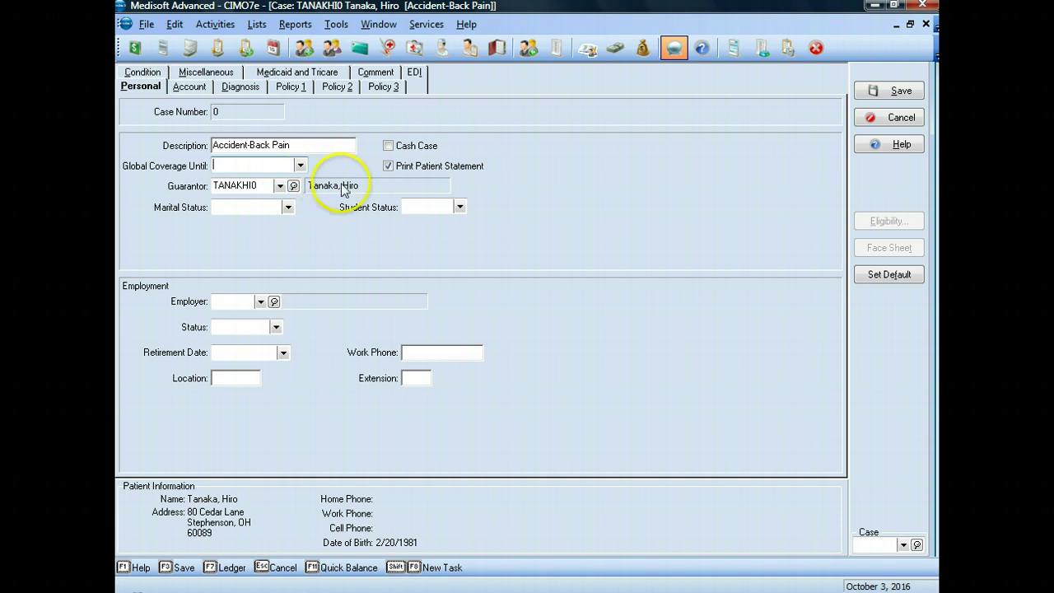
Set marital status Single, employer McCray Manufacturing, and employment status Full time
left_click(288, 207)
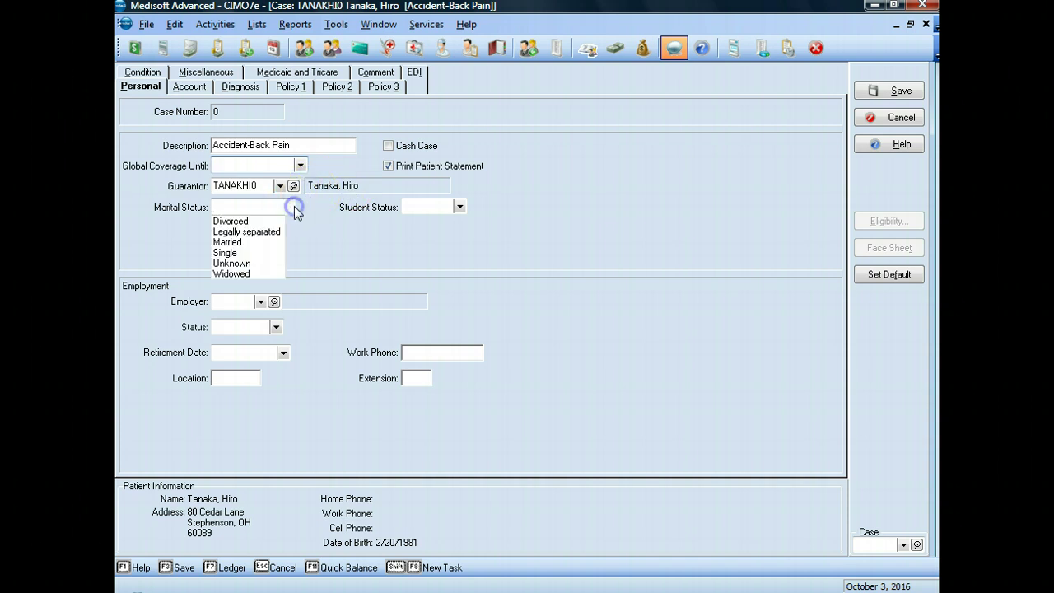
left_click(234, 252)
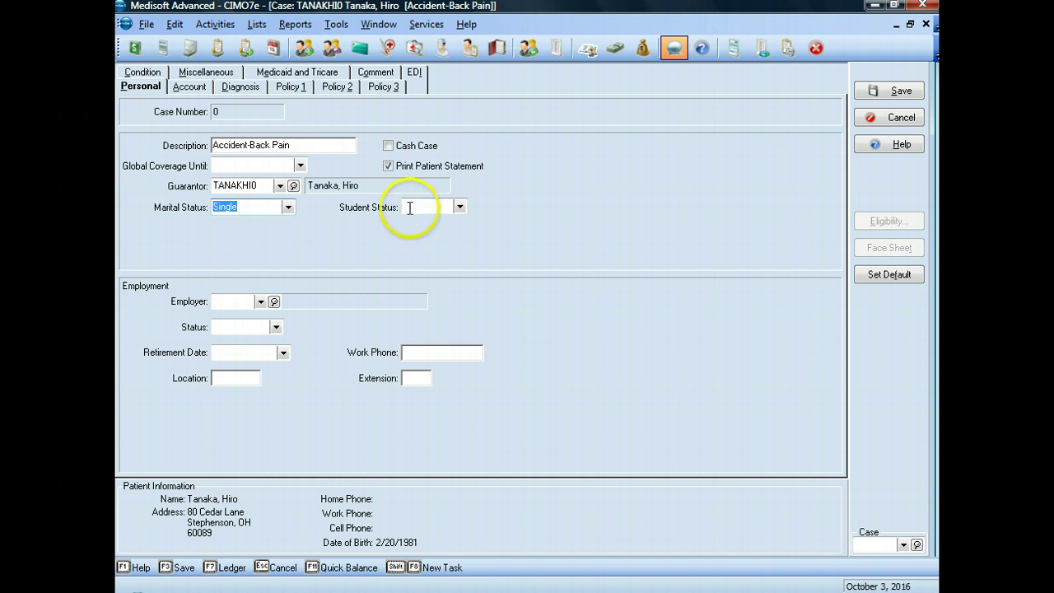
left_click(260, 302)
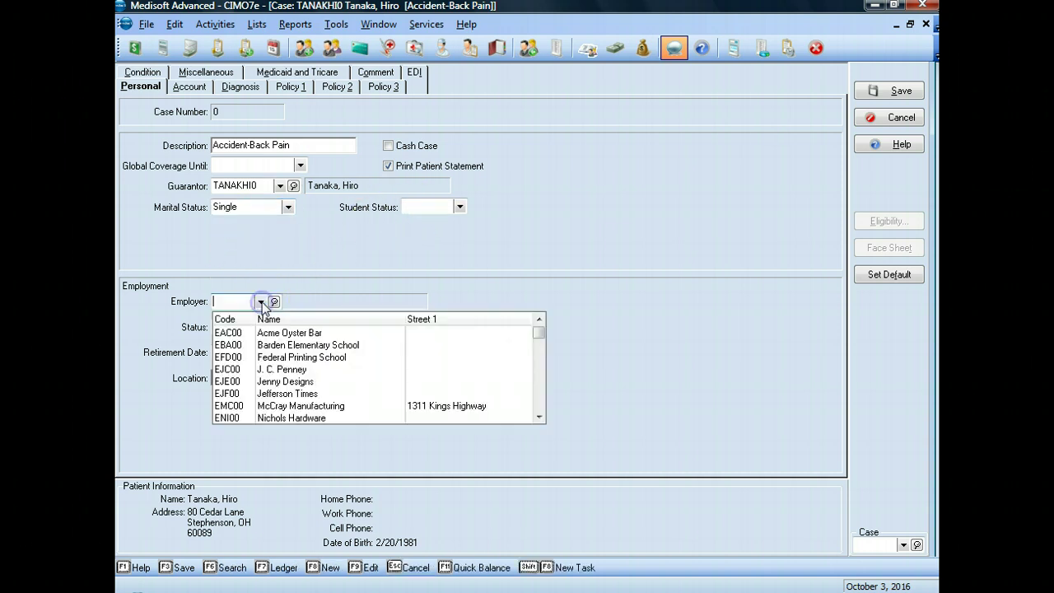
left_click(270, 402)
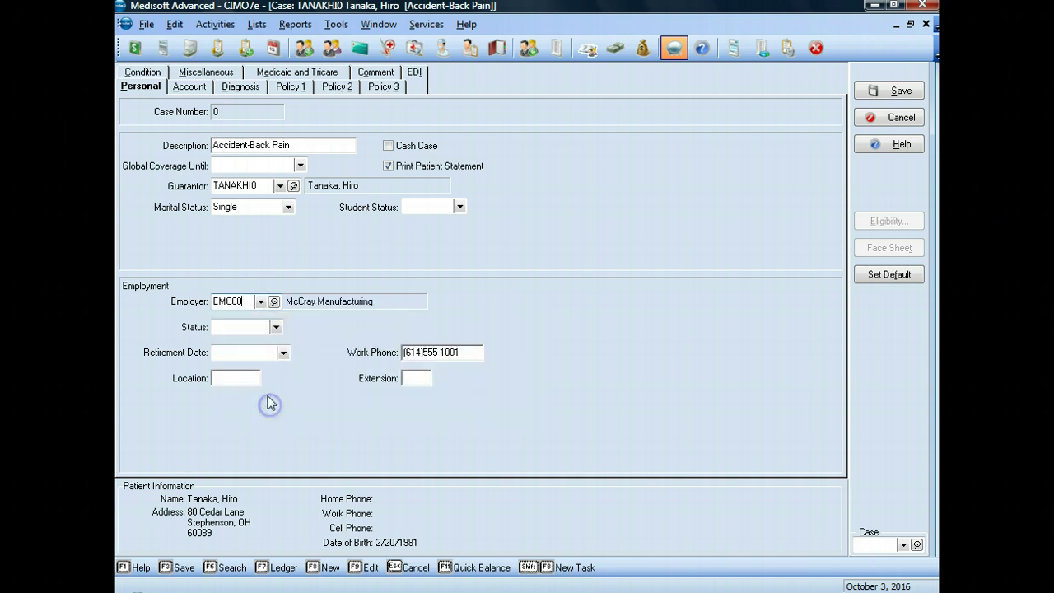
left_click(238, 326)
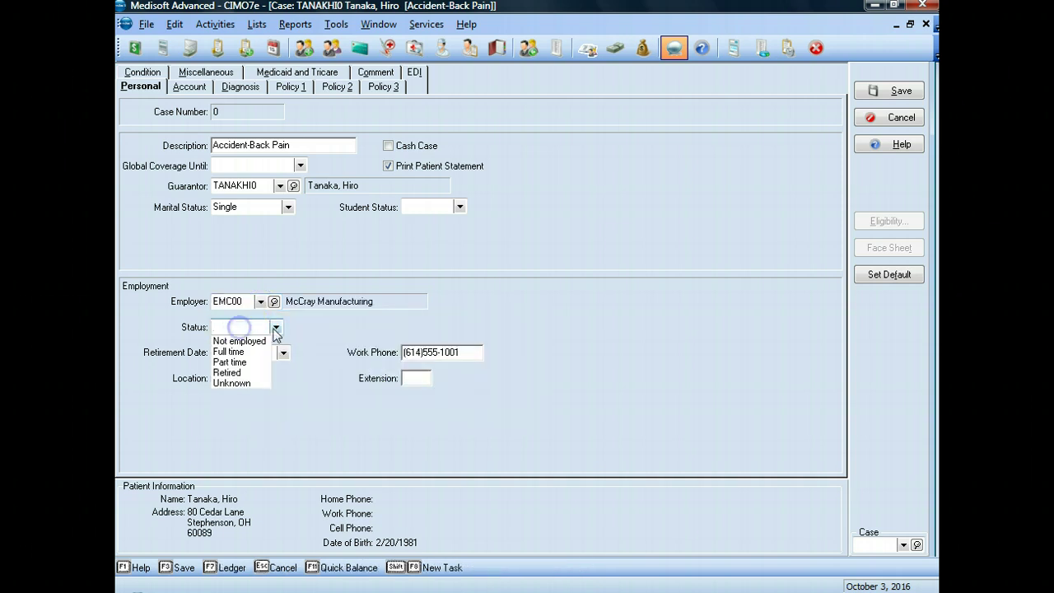
left_click(238, 349)
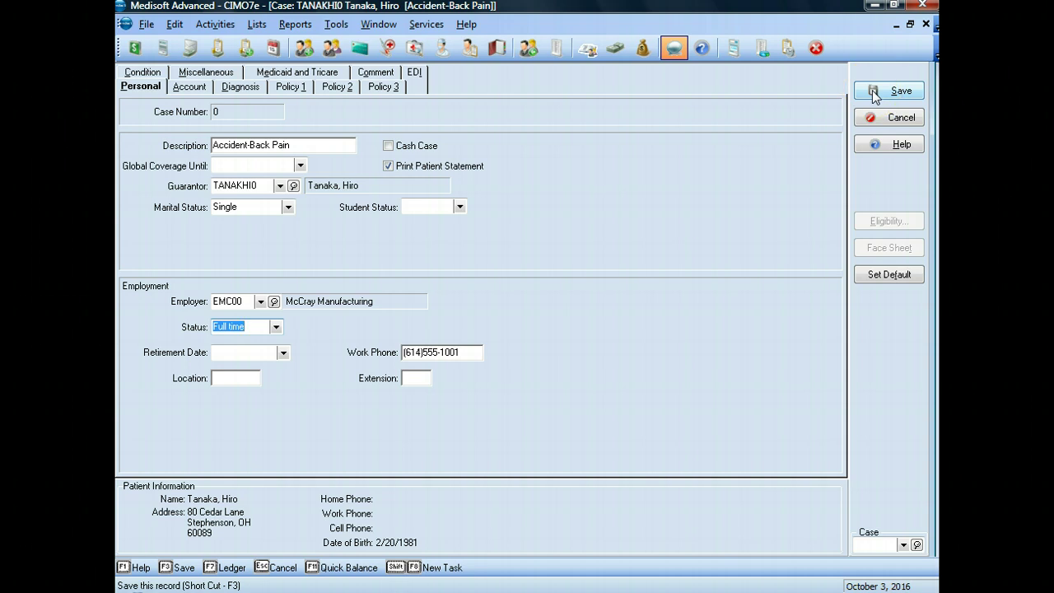
On the Account tab, keep provider 1 assigned and choose provider 11 as referring provider
left_click(191, 89)
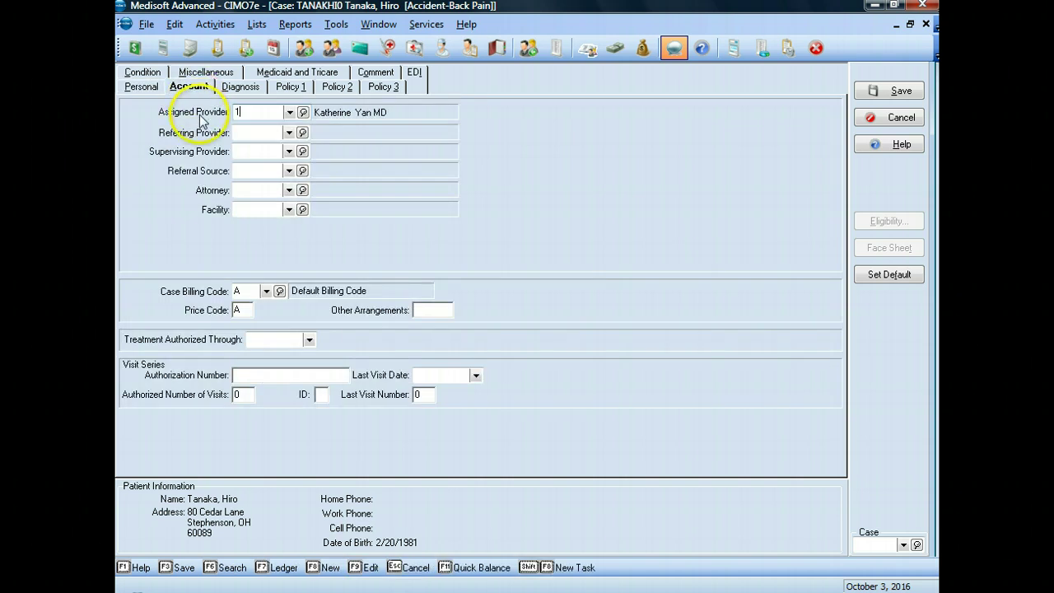
left_click(206, 121)
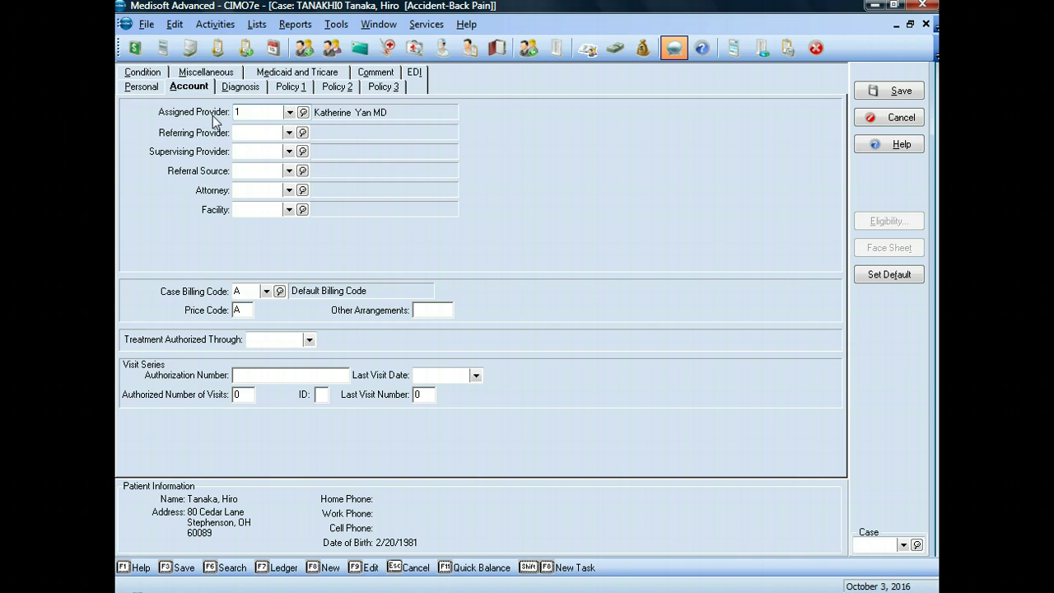
left_click(288, 133)
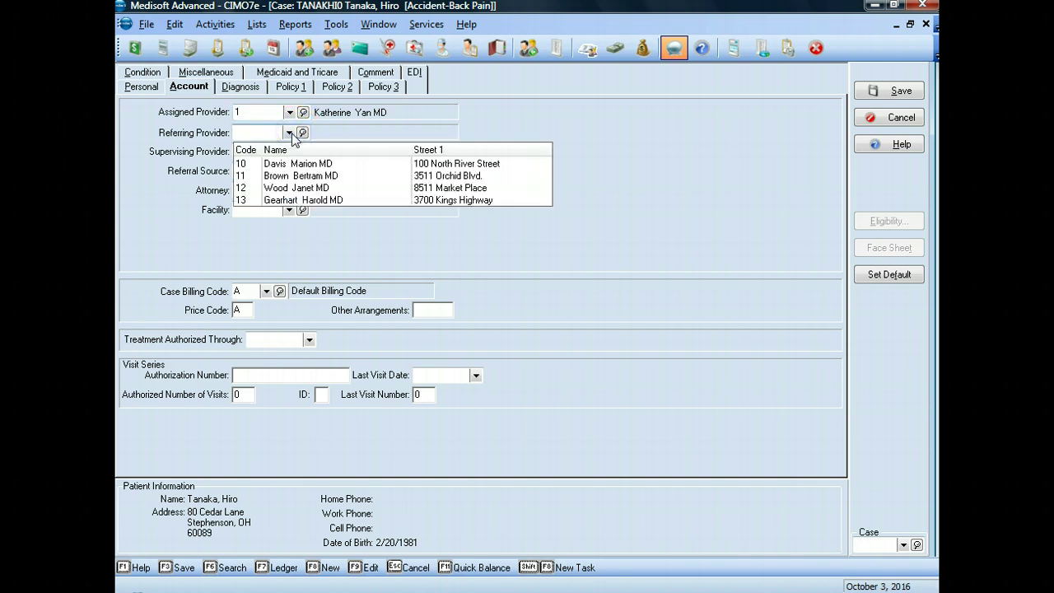
left_click(286, 176)
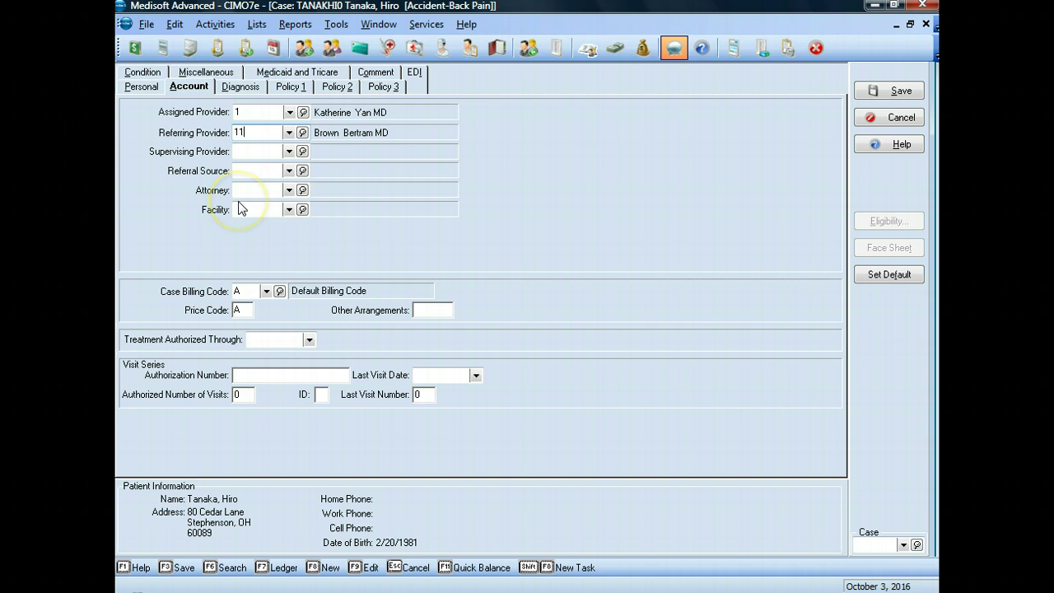
Enter PENICILLIN in Allergies and Notes on the Diagnosis tab
left_click(239, 88)
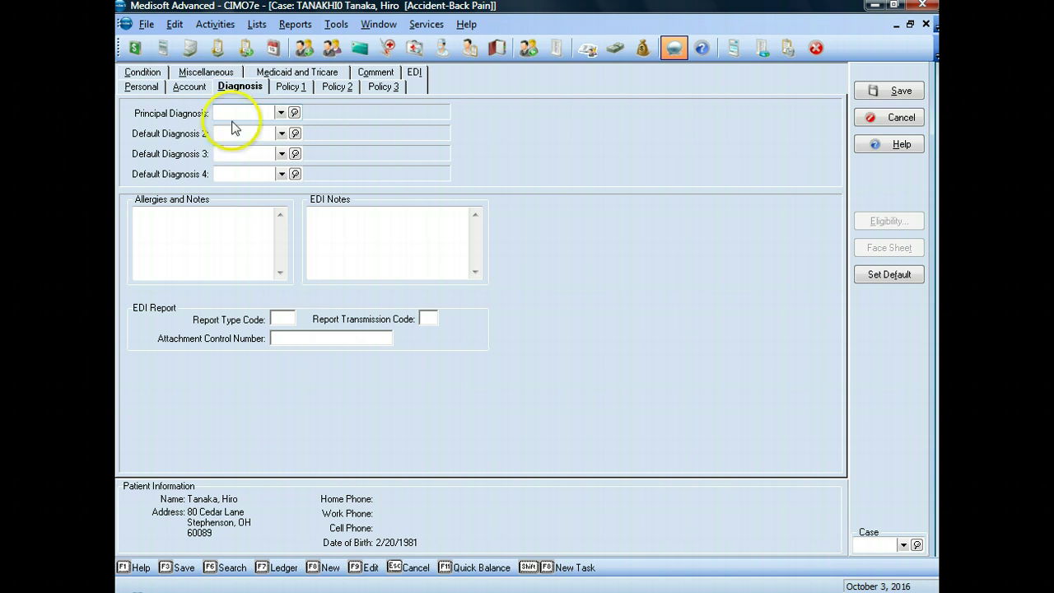
left_click(176, 217)
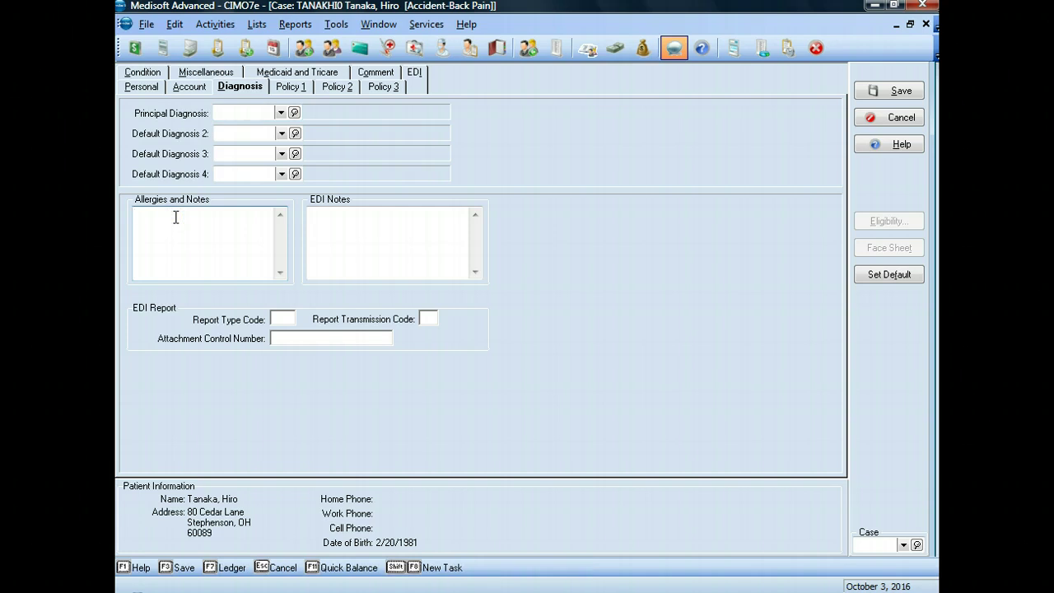
type("PENICILLIN")
left_click(239, 118)
left_click(298, 92)
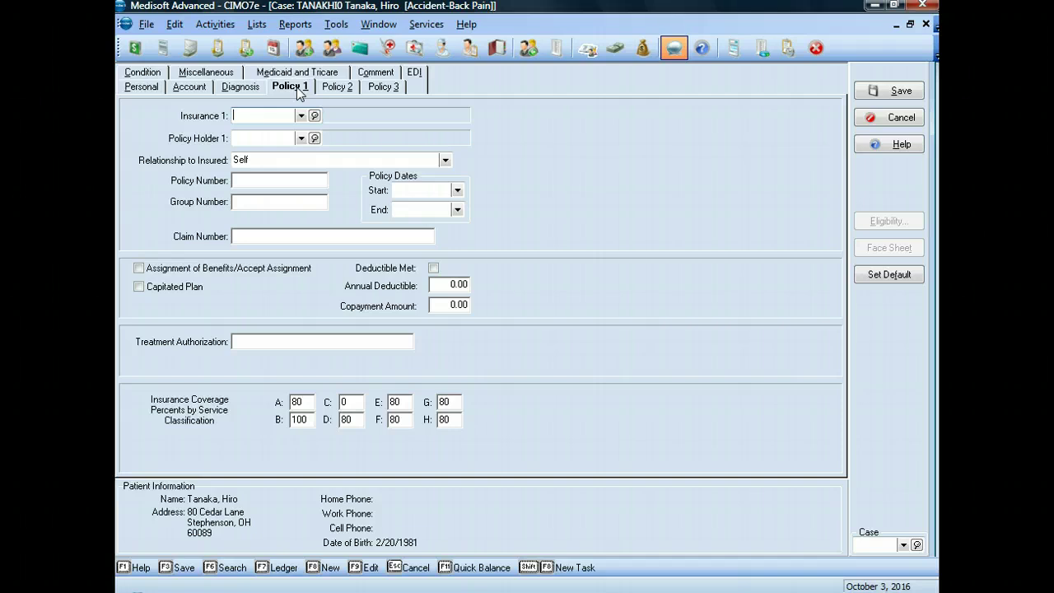
left_click(300, 115)
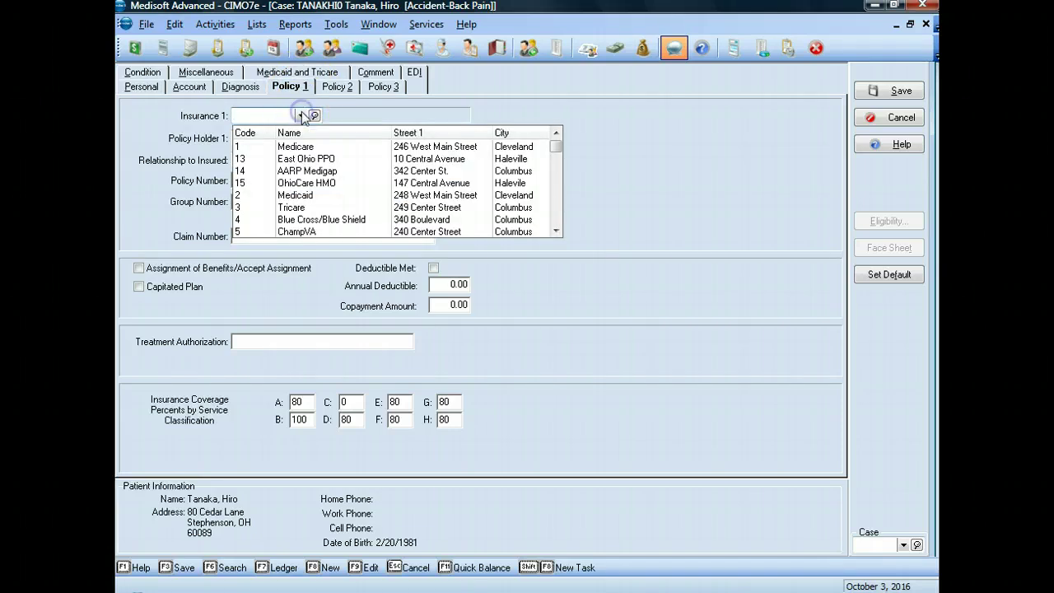
left_click(301, 183)
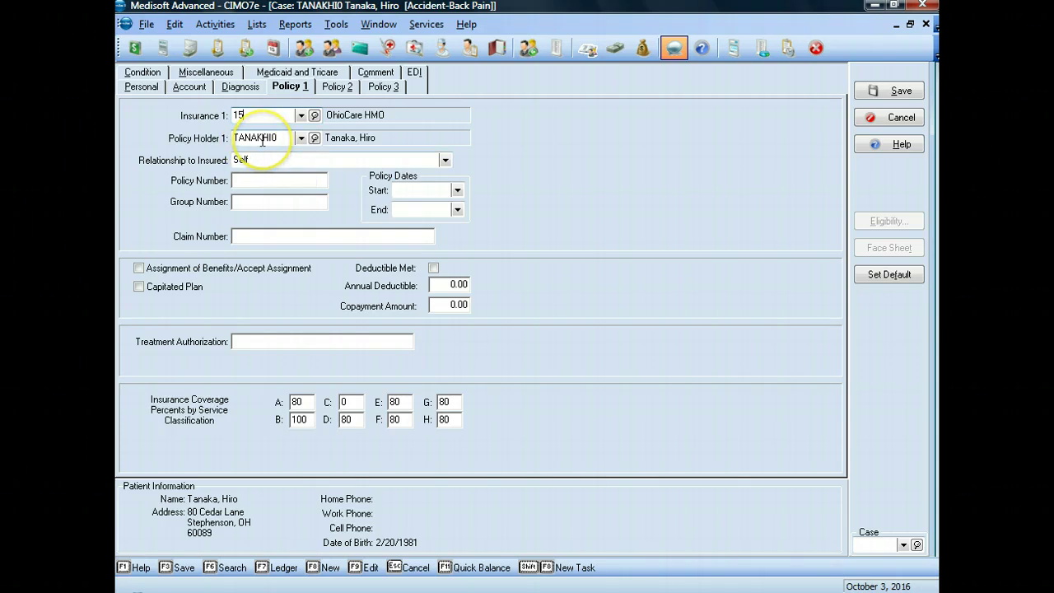
left_click(247, 180)
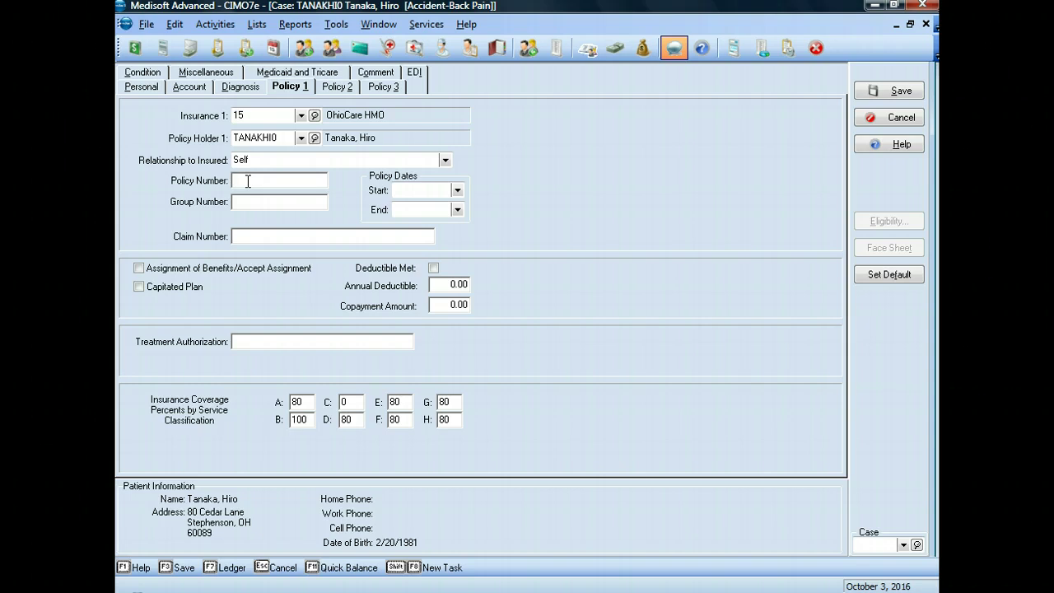
left_click(243, 201)
type("H")
type("031")
Enter 1/1/2016 as the policy start date, correcting the mistyped year
left_click(400, 190)
type("1/1/2012")
key("BackSpace")
key("BackSpace")
key("BackSpace")
key("BackSpace")
type("2016")
key("shift+Left")
key("shift+Left")
key("shift+Left")
key("shift+Left")
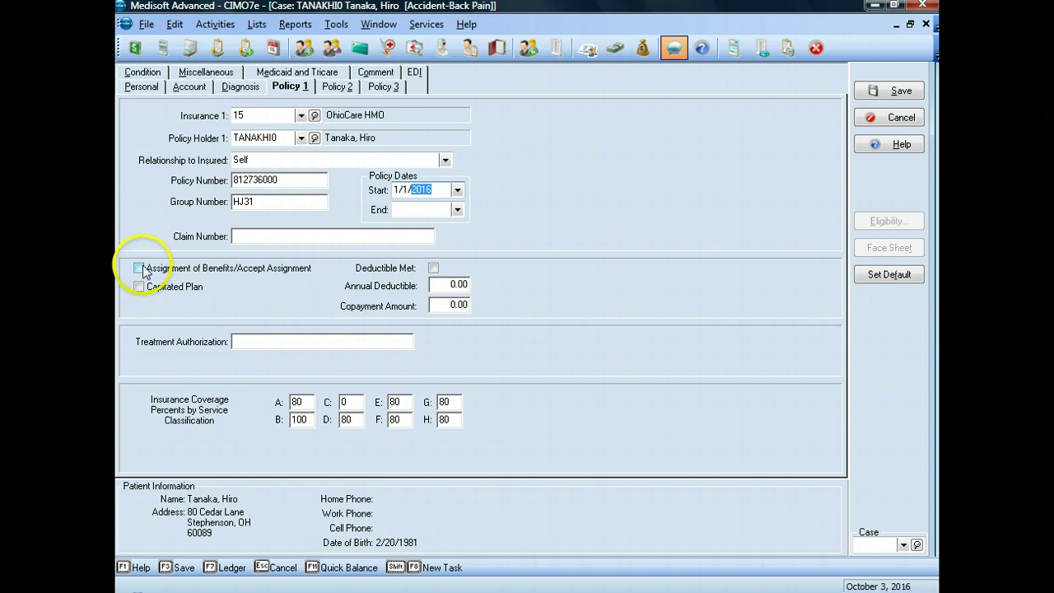
Keep the 1/1/2016 start date, tick Accept Assignment, and enter a copayment of 20
left_click(142, 266)
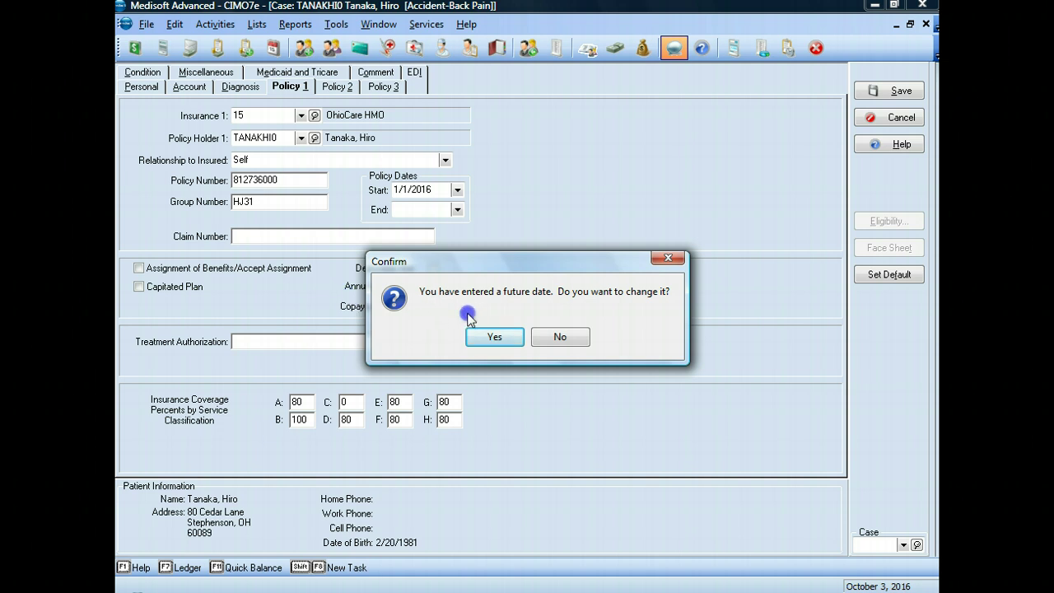
left_click(559, 339)
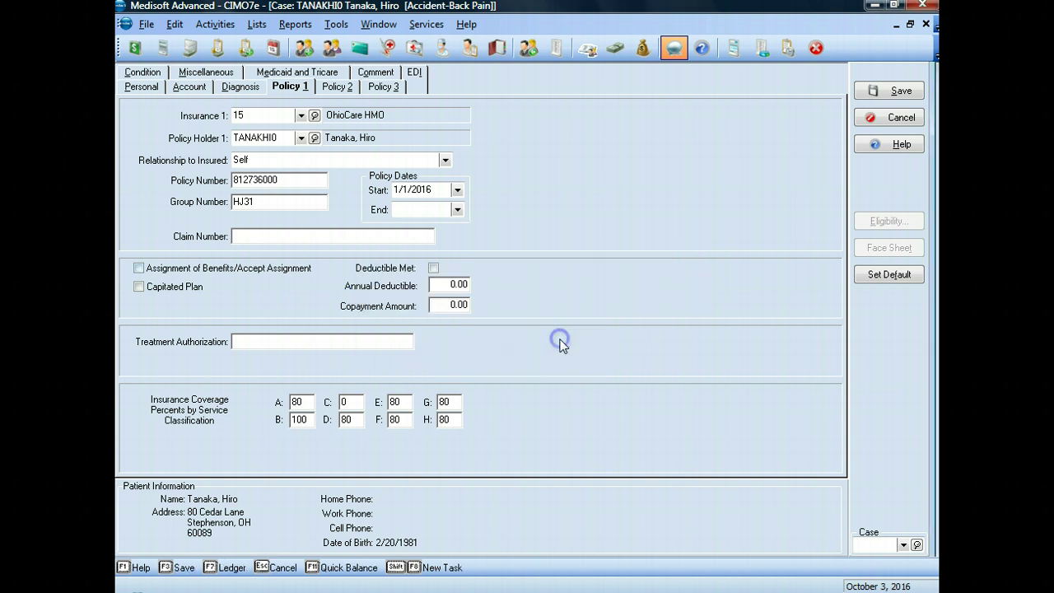
left_click(138, 268)
left_click(446, 305)
key("BackSpace")
type("20")
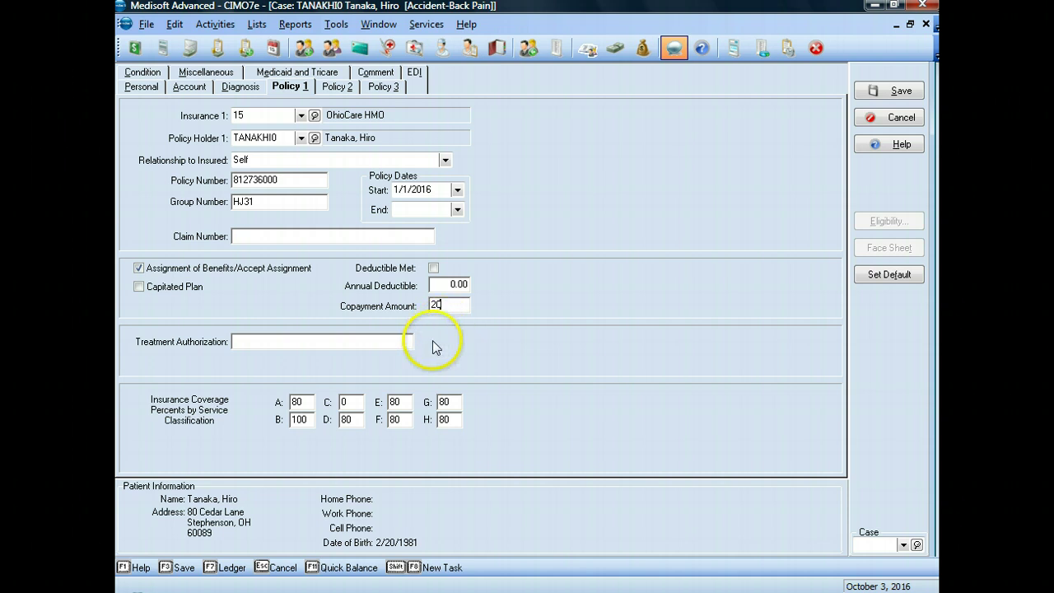
Type 100 into each Insurance Coverage Percents box, A through H
left_click(310, 402)
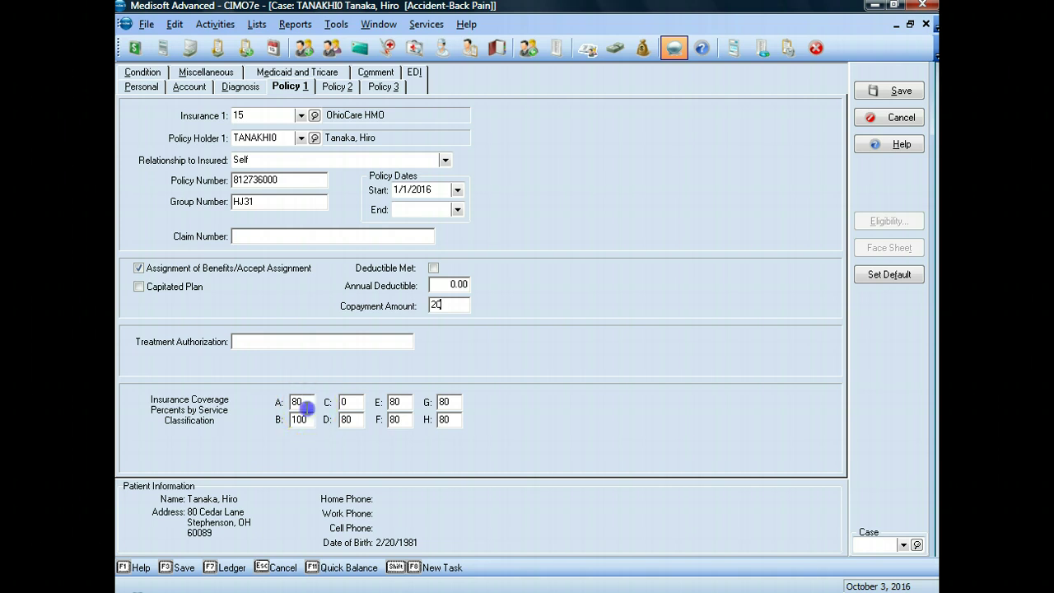
type("100")
left_click(348, 401)
type("100")
left_click(350, 420)
type("100")
left_click(395, 402)
type("100")
left_click(395, 419)
type("100")
left_click(443, 404)
type("100")
left_click(445, 421)
type("100")
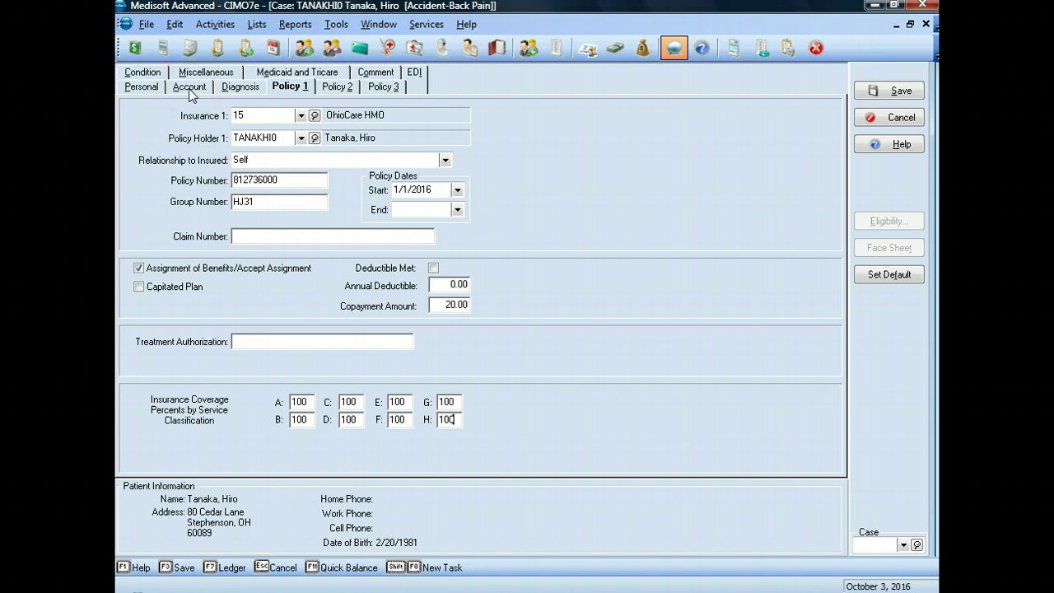
On the Condition tab, record an Injury dated 09/25/2016, first consultation 10/3/2016, and keep the future date
left_click(148, 75)
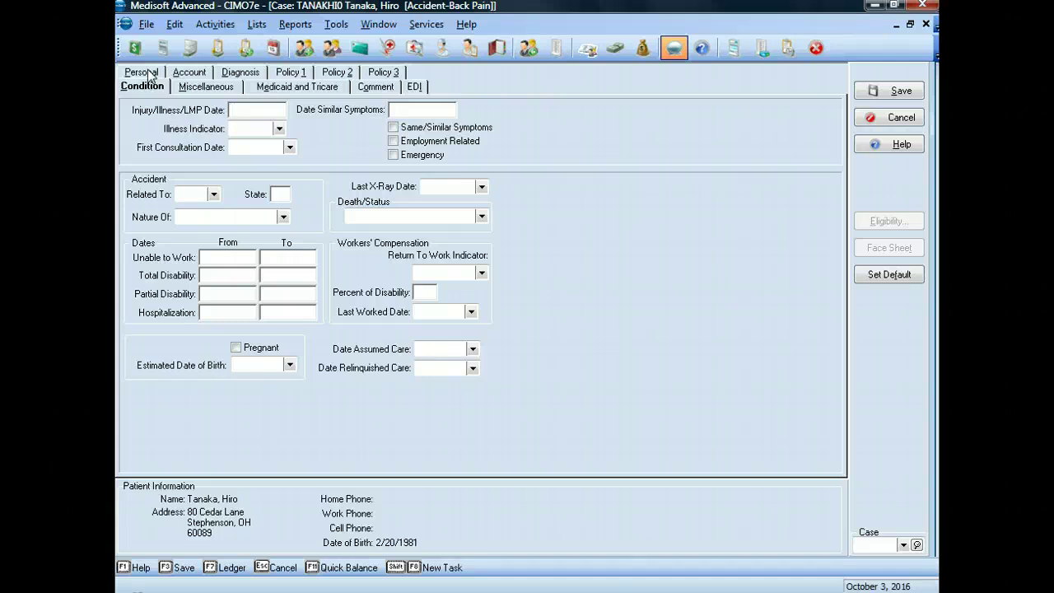
type("09/25/2016")
left_click(243, 128)
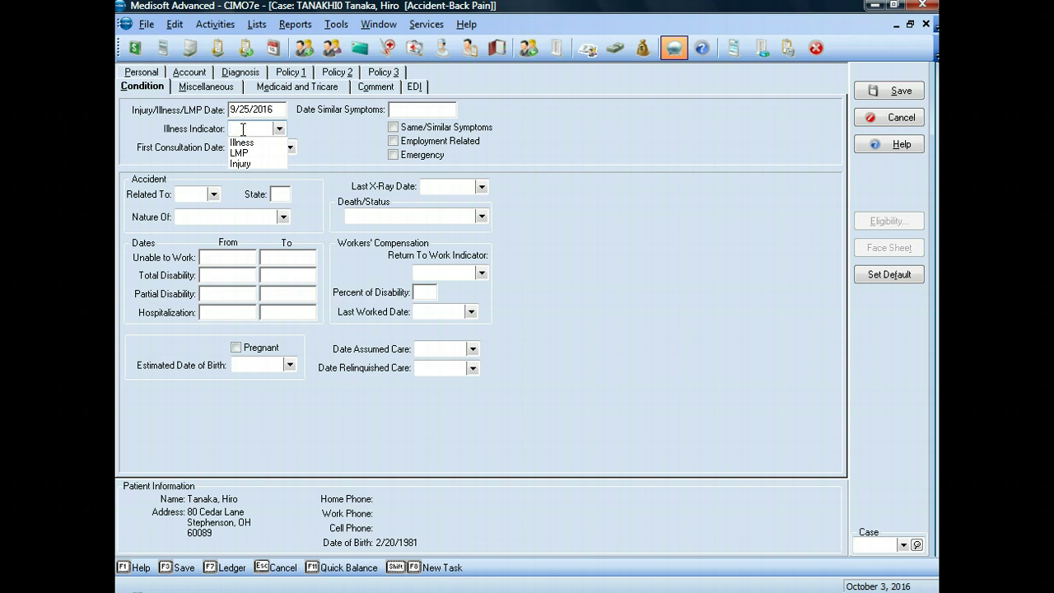
left_click(239, 162)
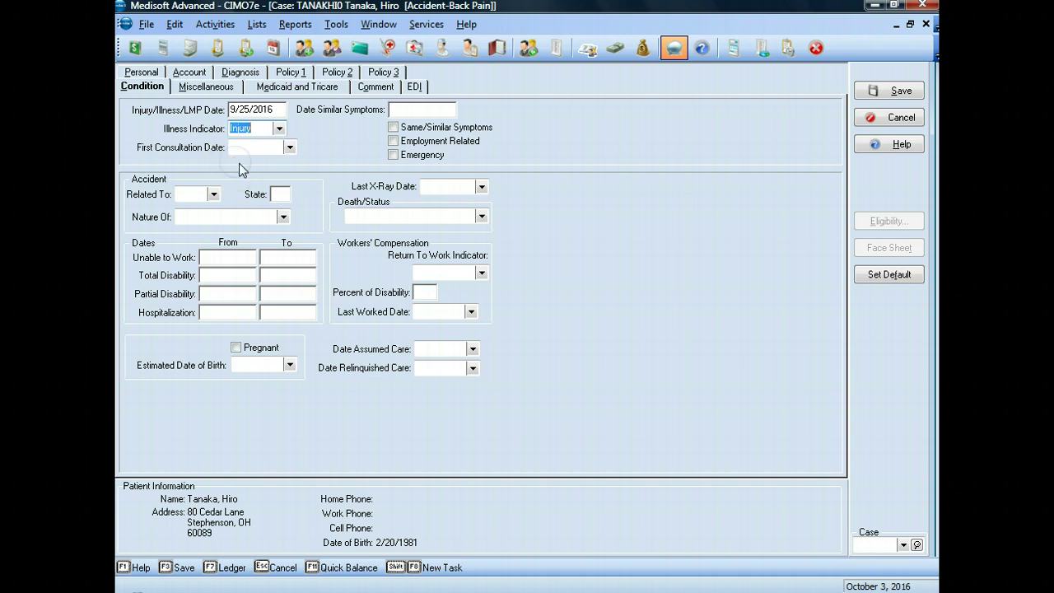
left_click(247, 146)
type("10/3/2016")
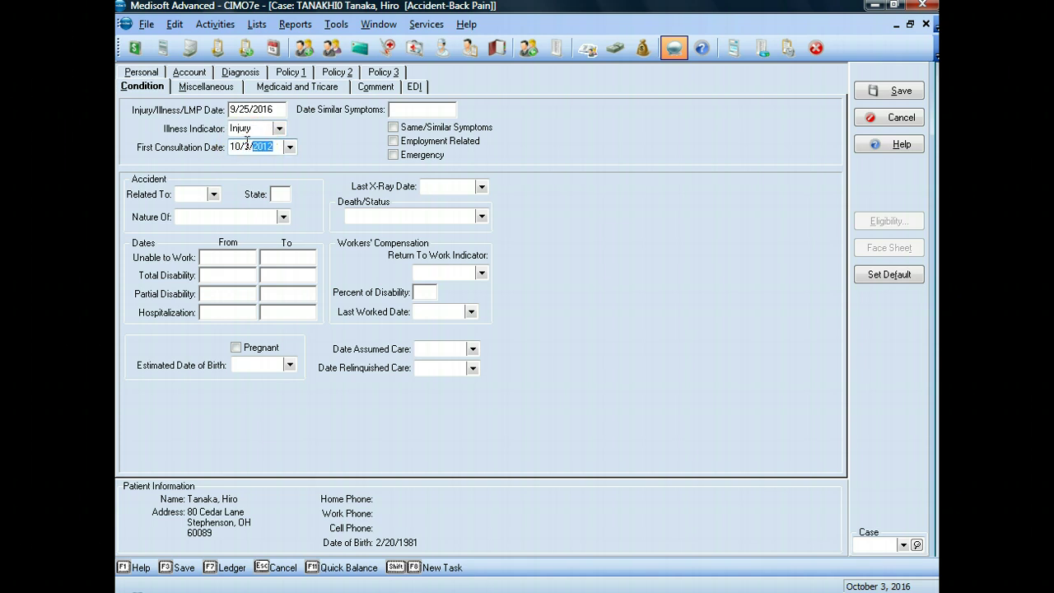
left_click(208, 194)
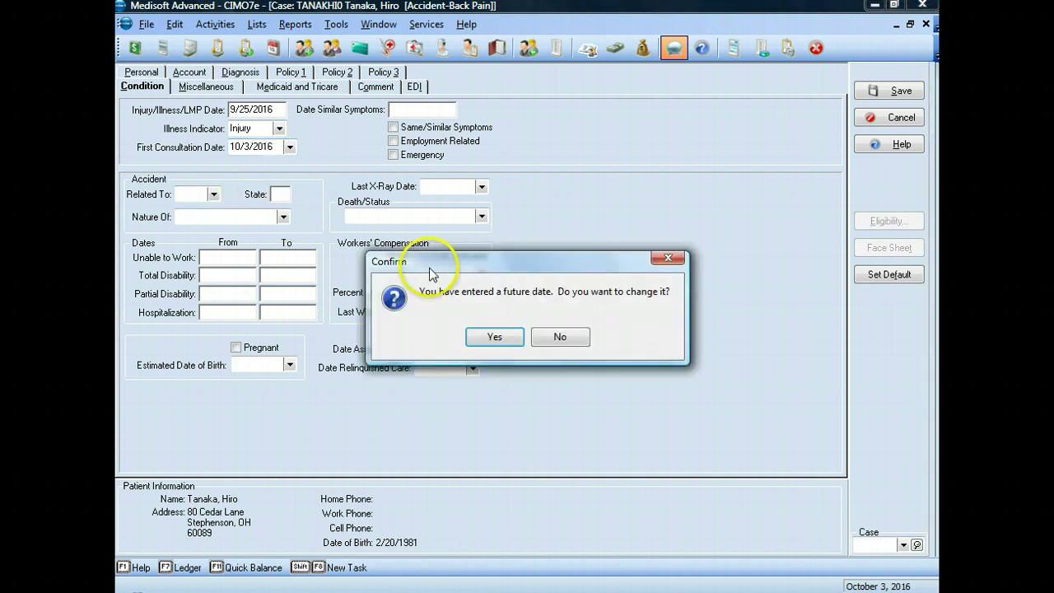
left_click(560, 336)
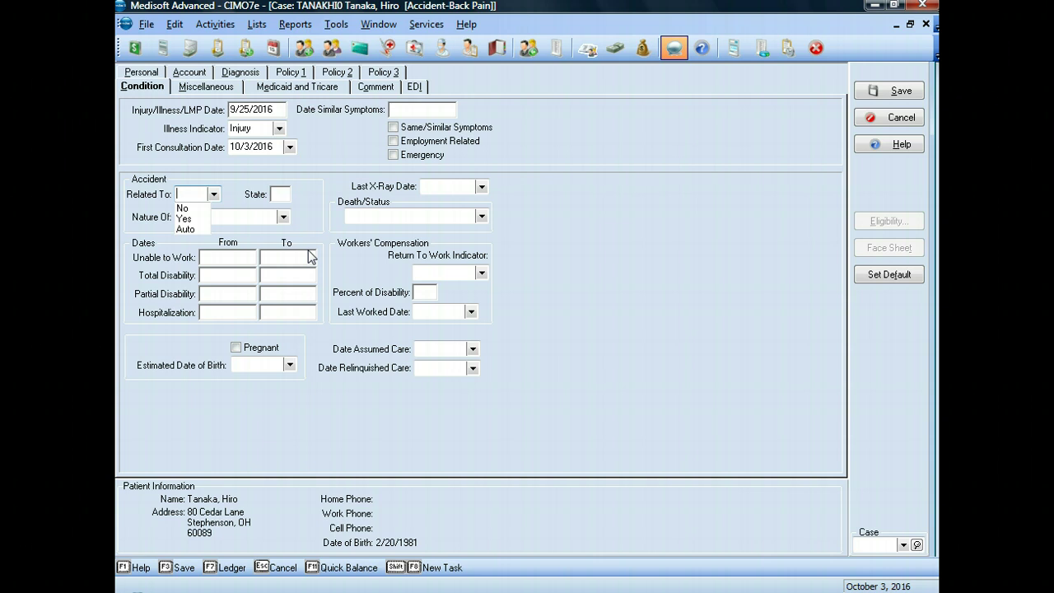
Set the accident as Auto-related in state OH with nature Injured during Recreation
left_click(185, 229)
left_click(288, 197)
type("OH")
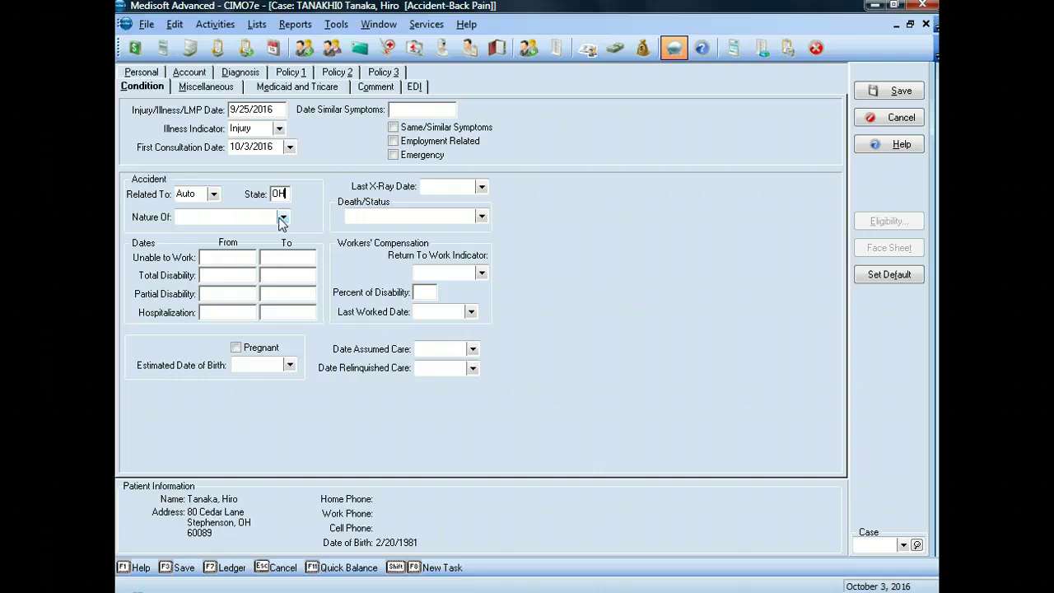
left_click(282, 218)
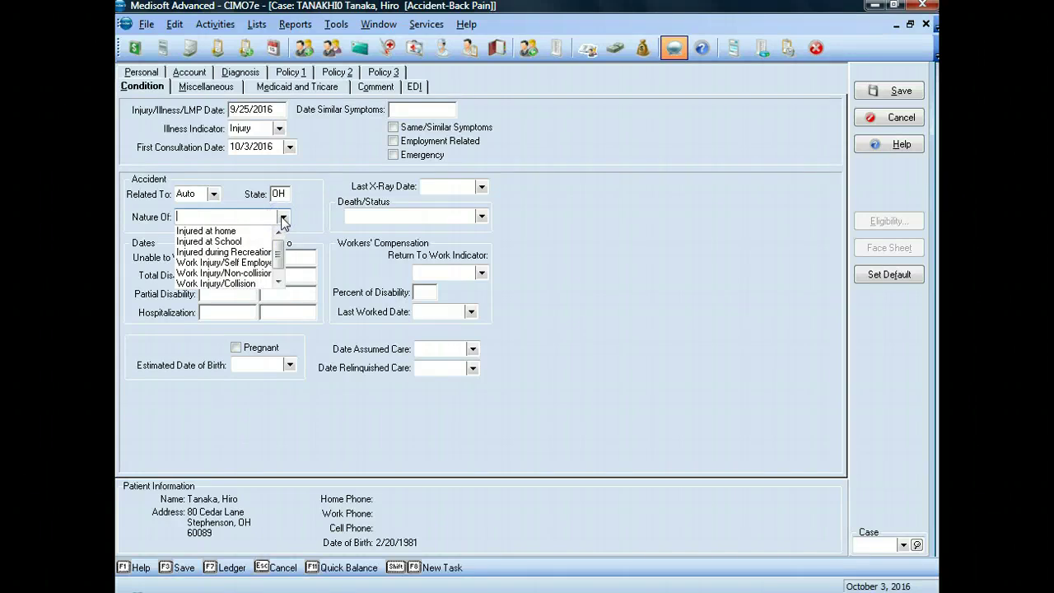
left_click(236, 251)
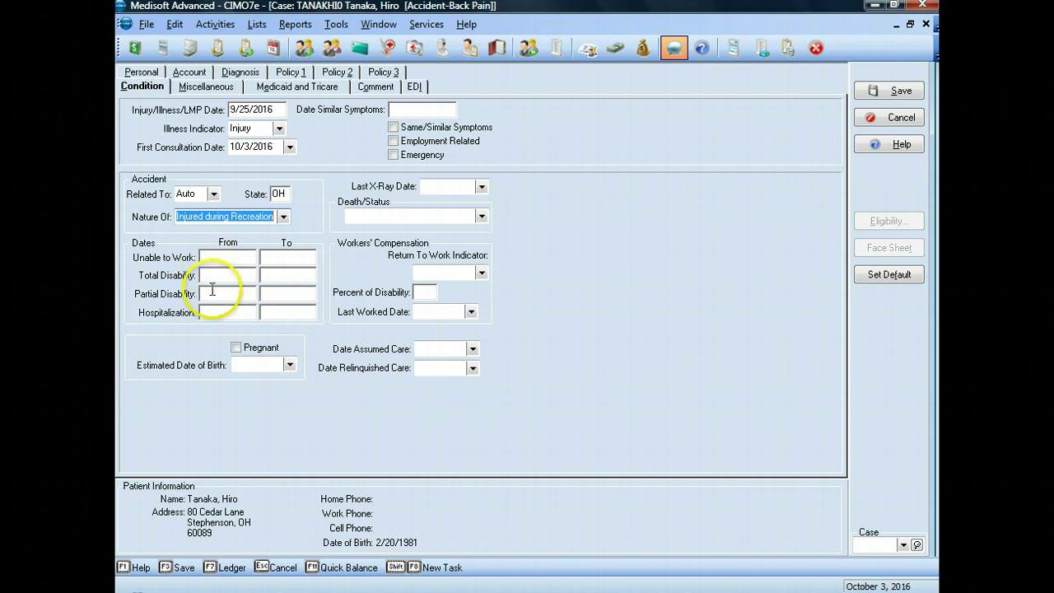
left_click(212, 258)
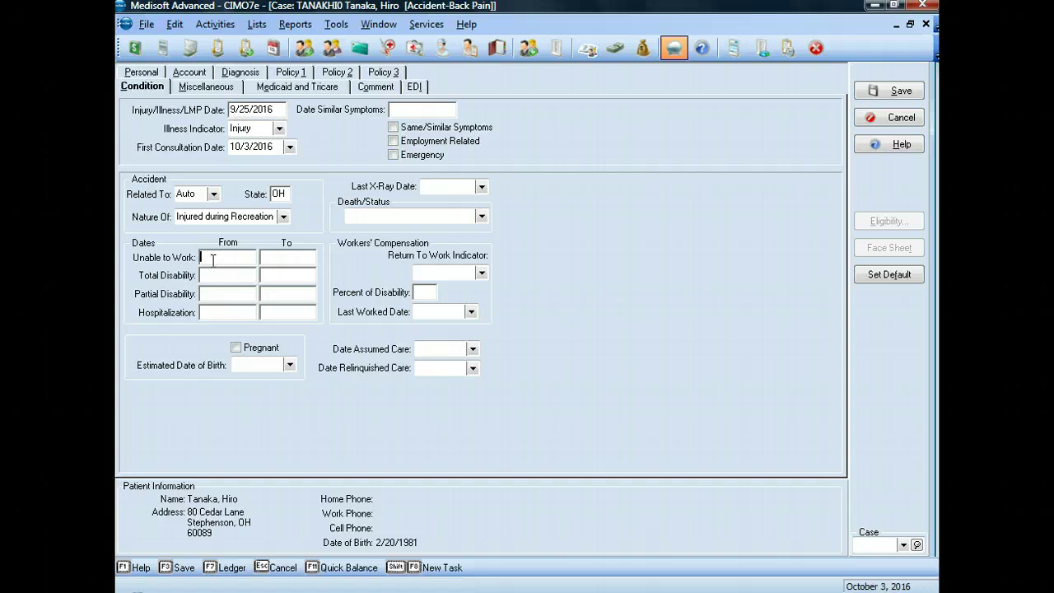
Enter unable-to-work dates 09/25/2016–10/03/2016 and total disability 09/25/2016–09/26/2016
type("09/25/2016")
left_click(275, 259)
type("10/03/2016")
left_click(228, 275)
type("09/25/2016")
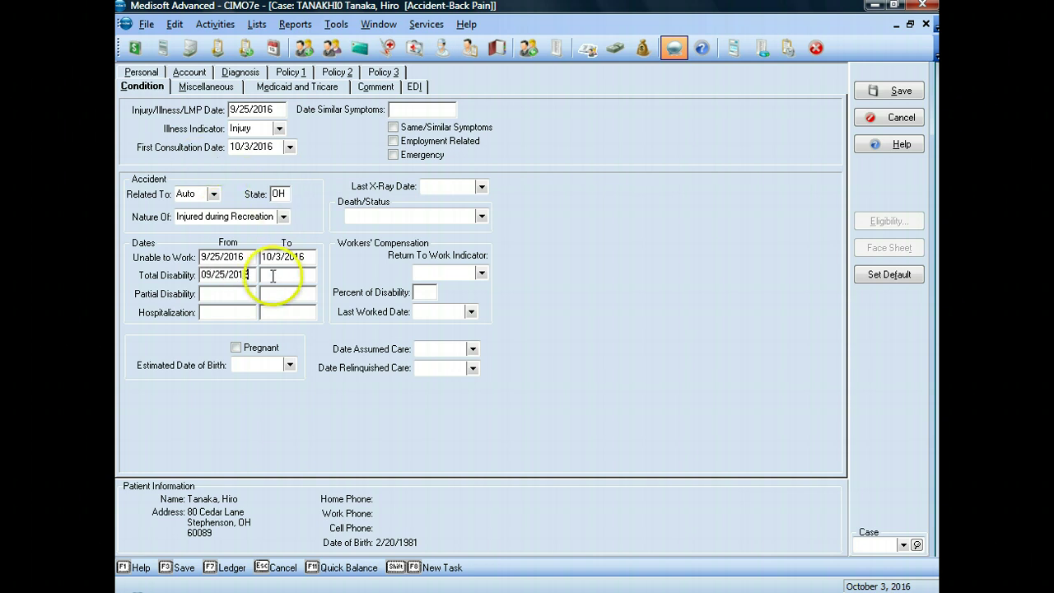
left_click(271, 275)
type("09/26")
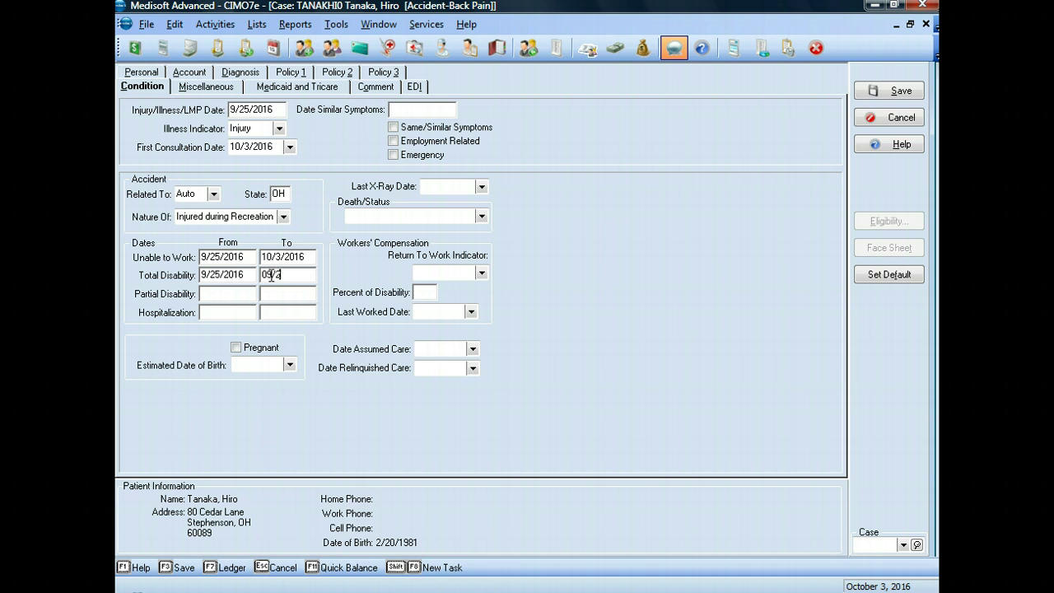
type("/2016")
Enter partial disability 9/27/2016–10/03/2016 and hospitalization 09/25/2016–09/26/2016
left_click(234, 294)
type("99272016")
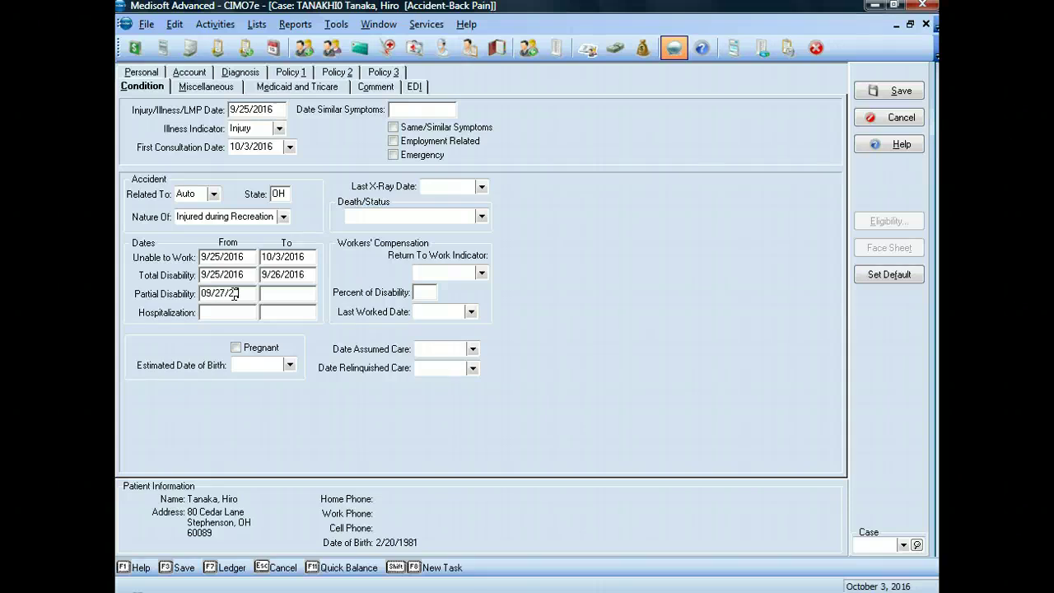
left_click(276, 293)
type("10/03/2016")
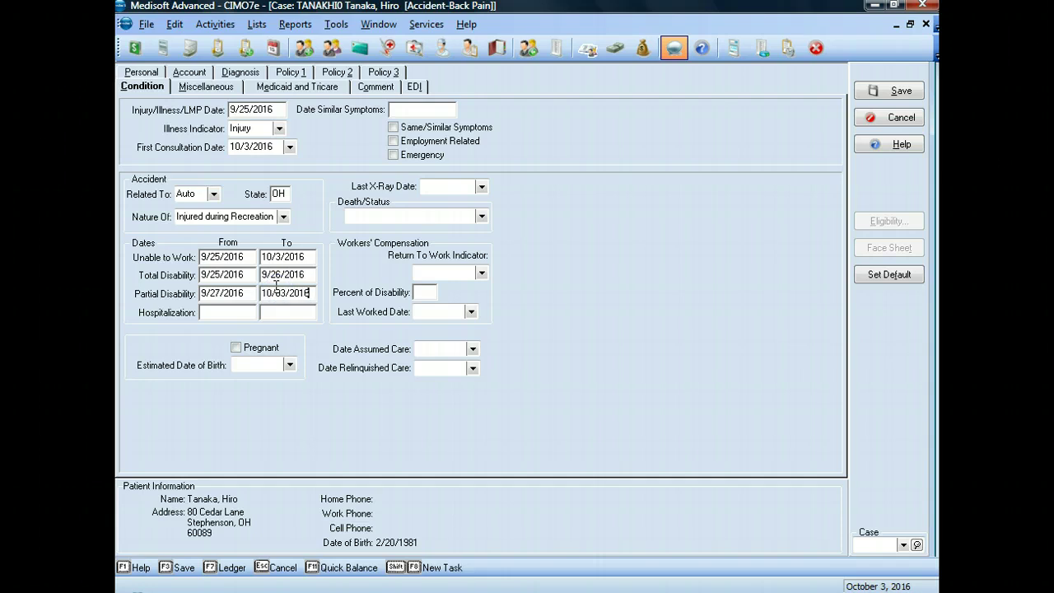
left_click(231, 313)
left_click(227, 312)
type("09/25/2016")
left_click(265, 311)
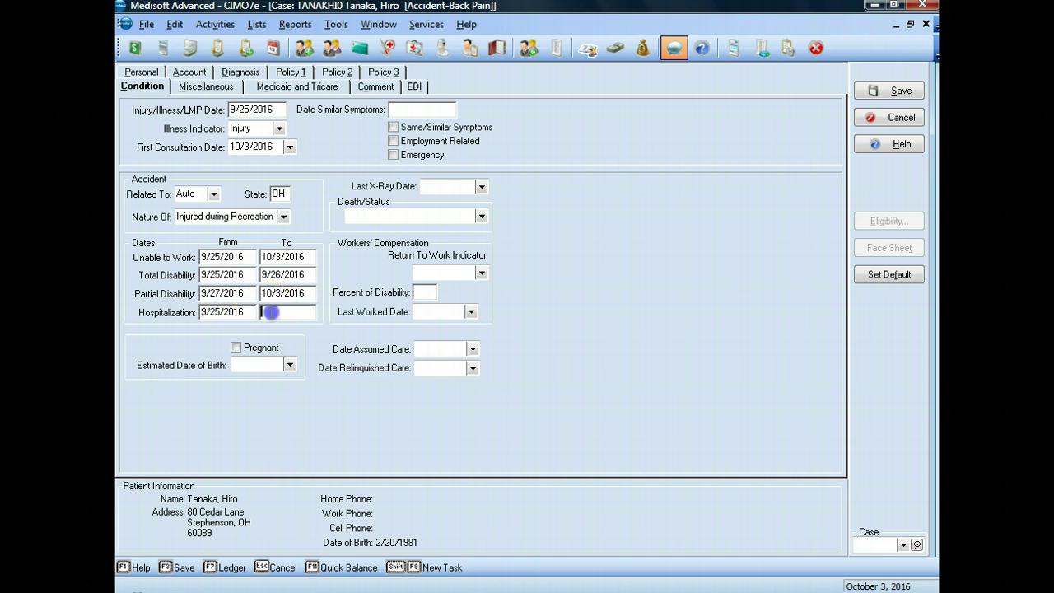
type("09/26/2016")
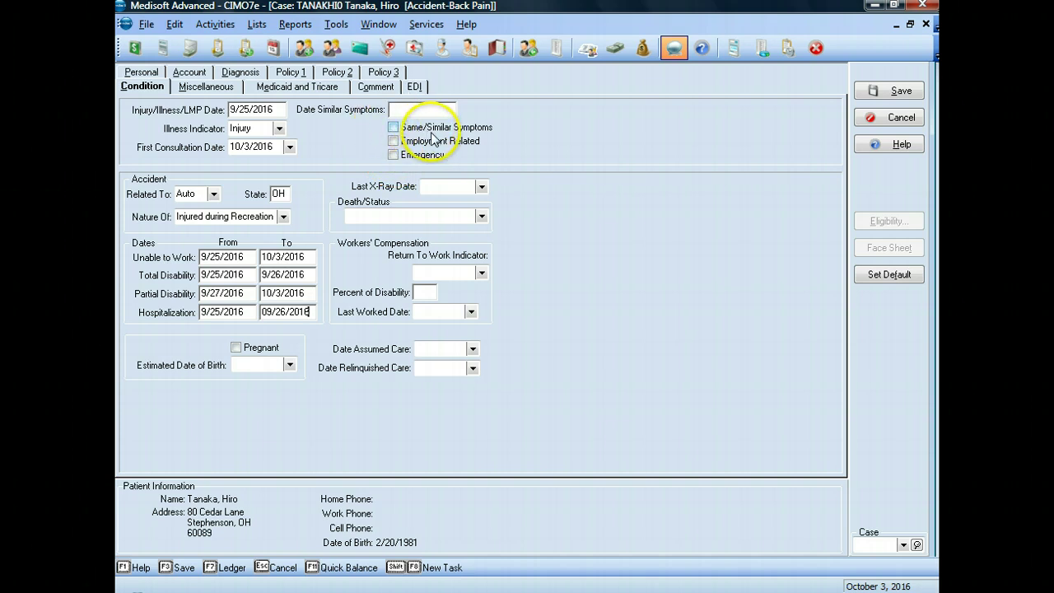
Flag the condition as an emergency and save the Accident-Back Pain case
left_click(394, 155)
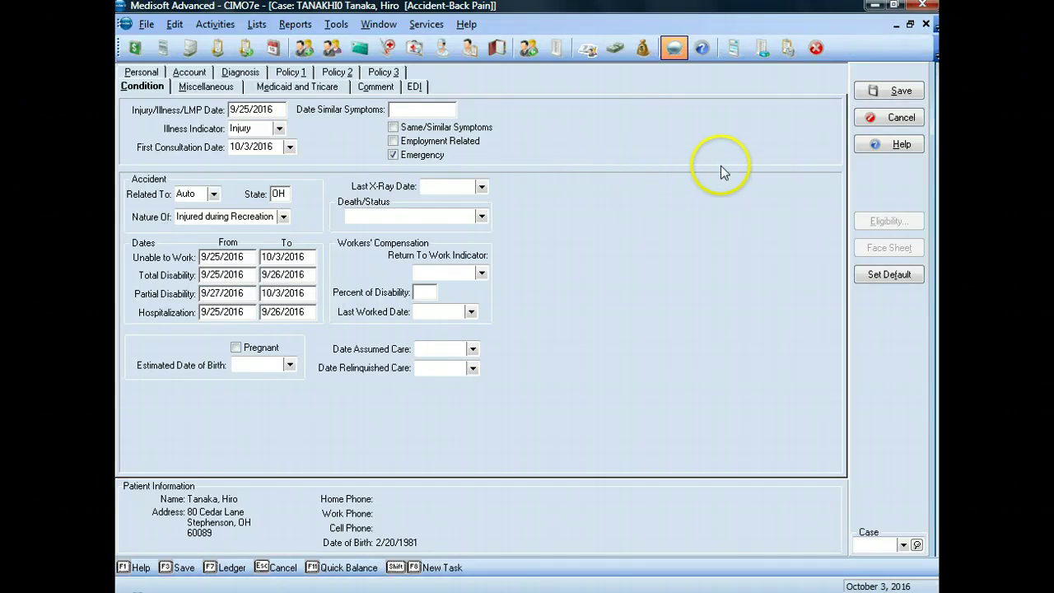
left_click(886, 94)
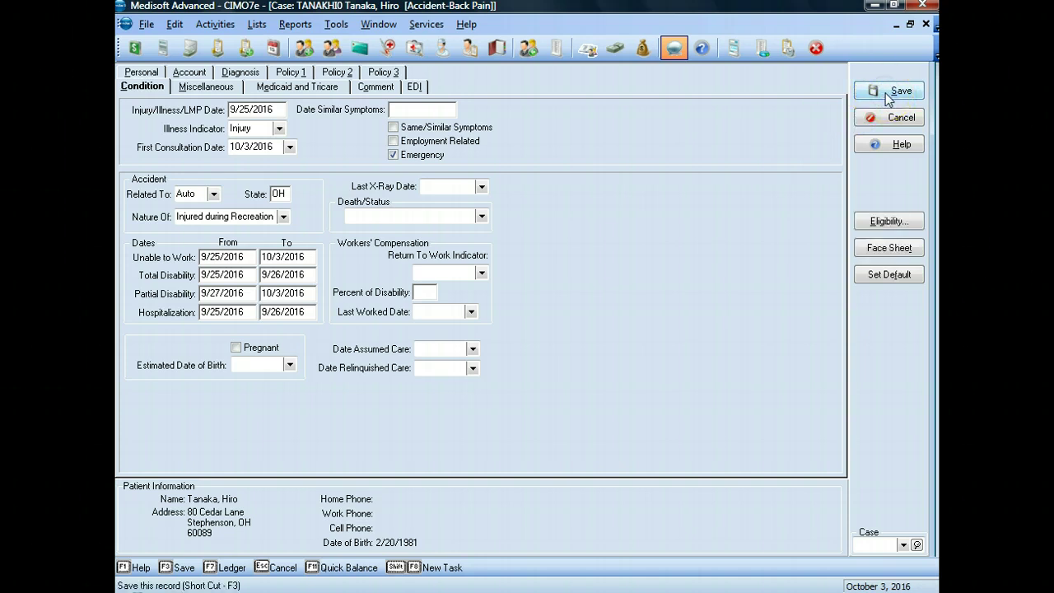
left_click(723, 191)
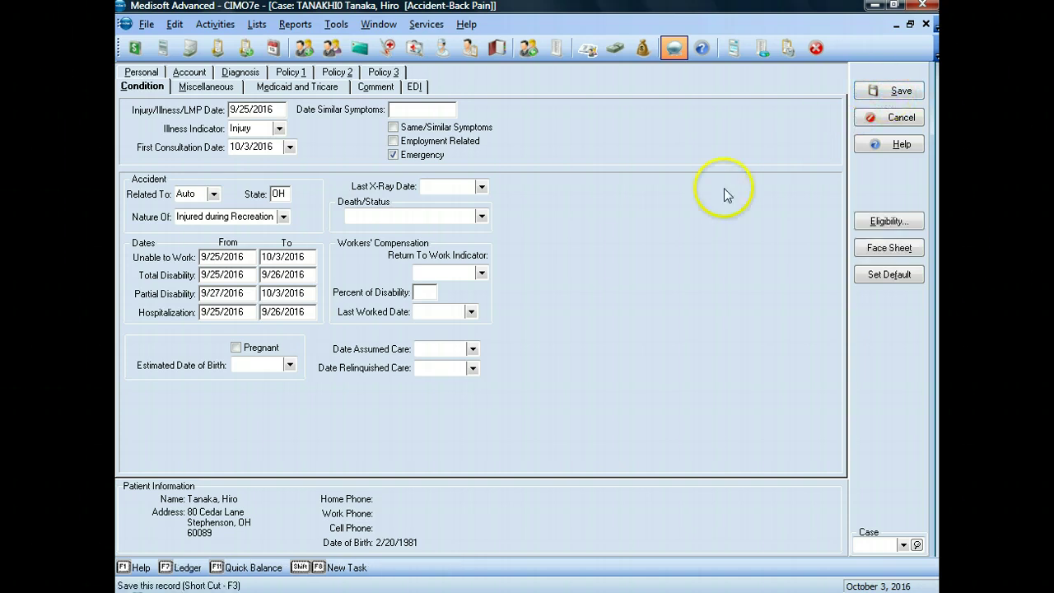